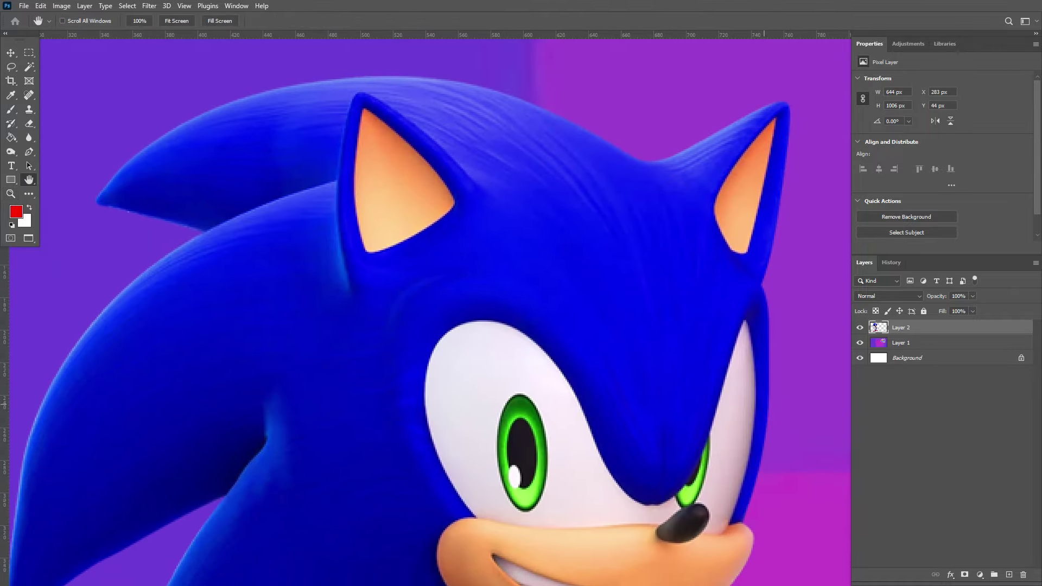
drag(543, 488, 304, 180)
drag(489, 488, 668, 162)
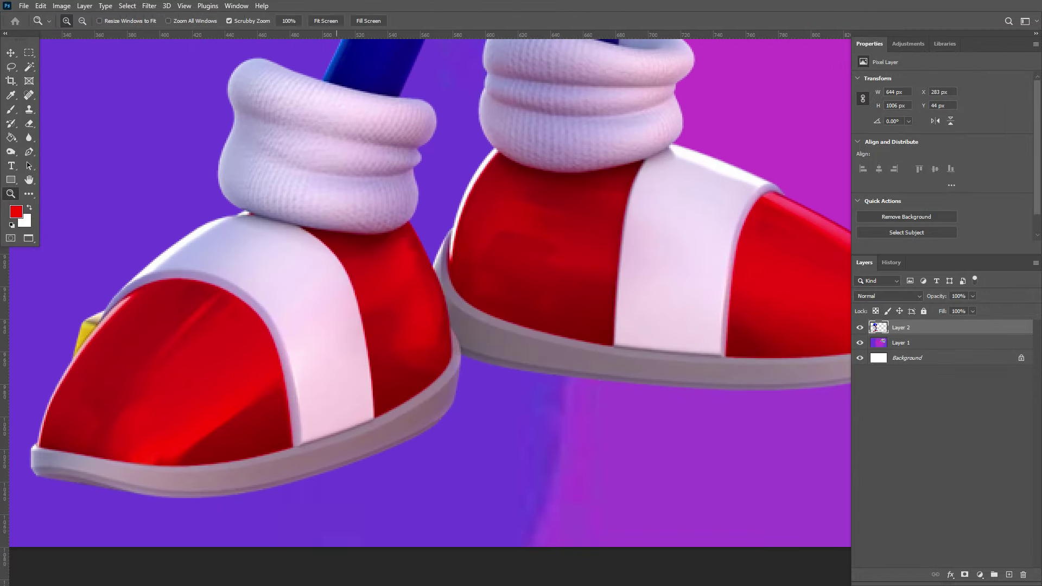
key(ctrl+0)
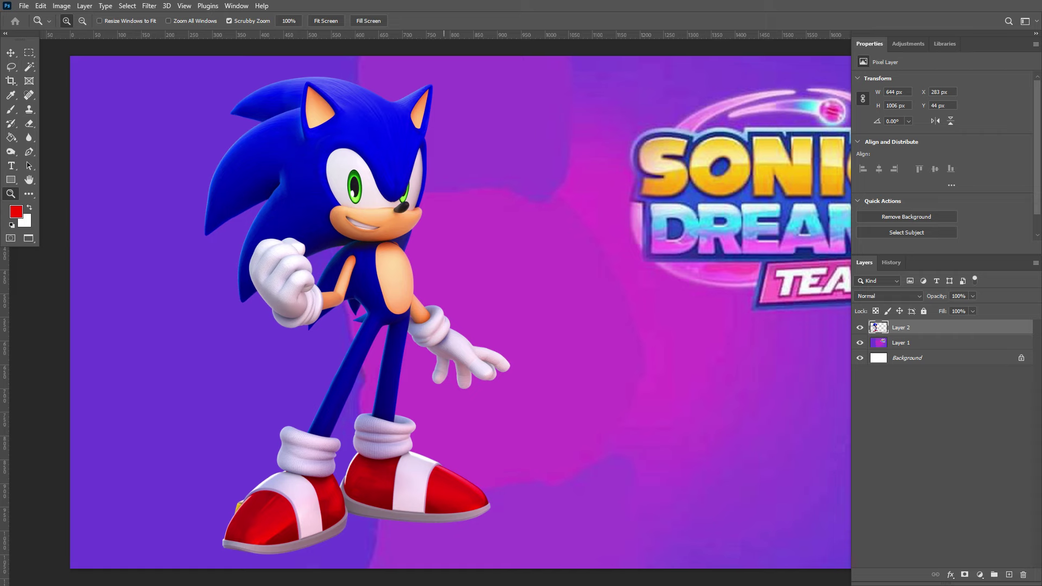
key(f)
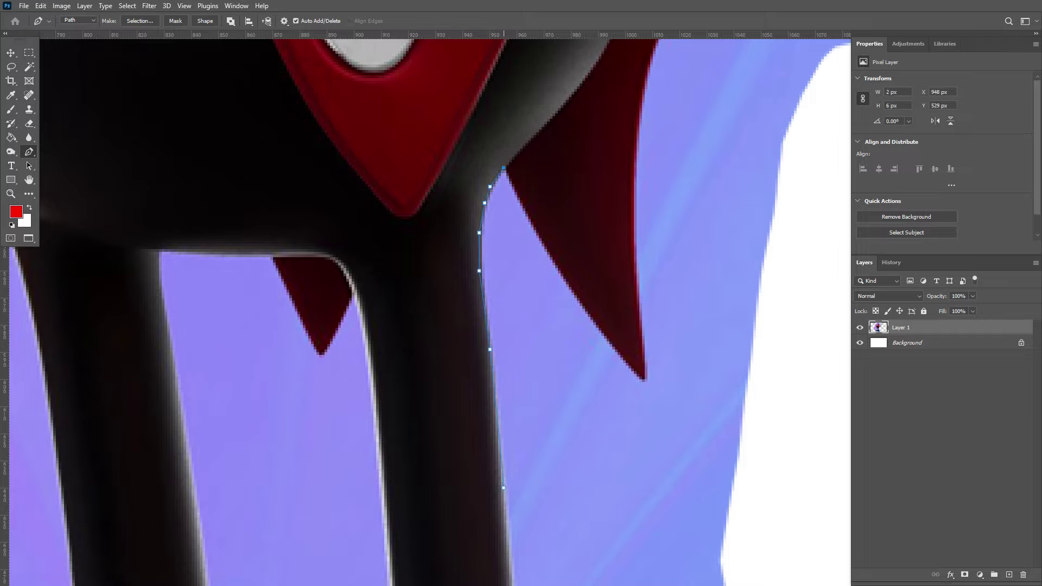
Trace Eggman's outline with a Pen path from the leg up the coat and cuff and around the raised glove's fingers
scroll(429, 304, up, 10)
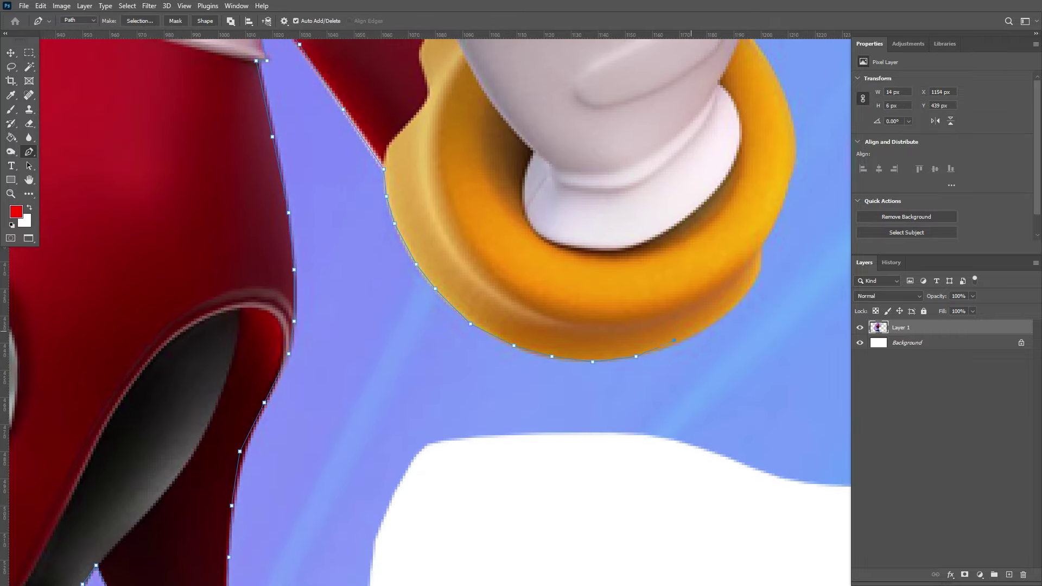
scroll(428, 304, up, 10)
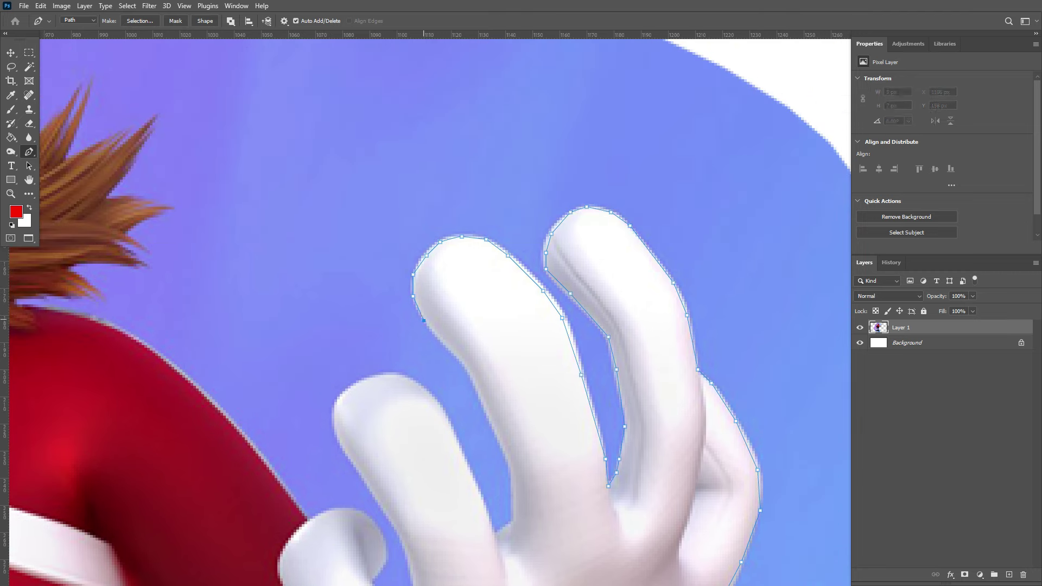
scroll(429, 304, down, 5)
scroll(428, 304, left, 4)
click(570, 196)
click(592, 215)
click(616, 267)
click(641, 321)
click(643, 373)
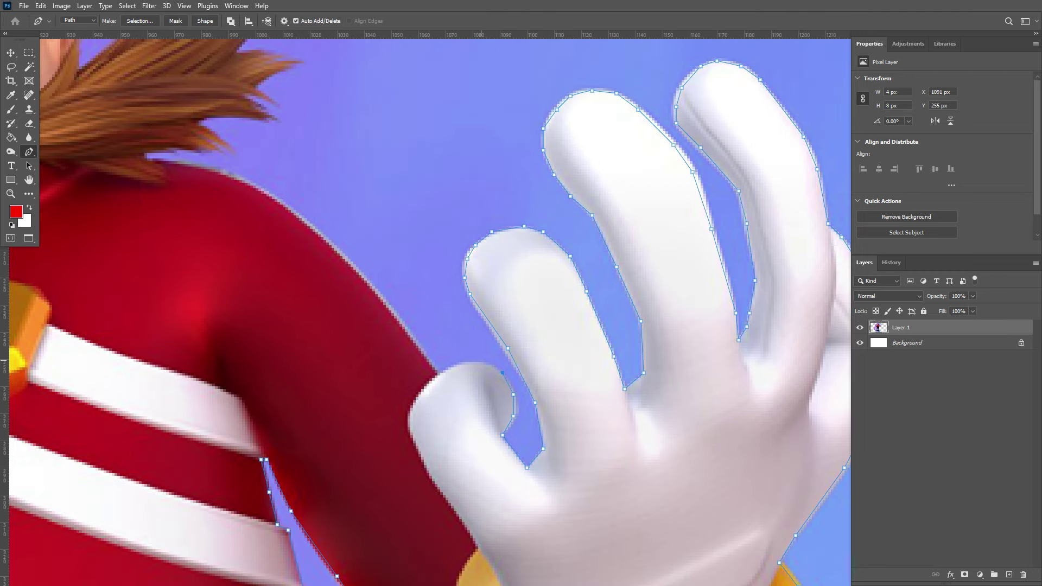
Continue the pen path over the shoulder of the raised arm and around the hair tips of the moustache half beside it
scroll(479, 359, up, 4)
scroll(480, 360, left, 4)
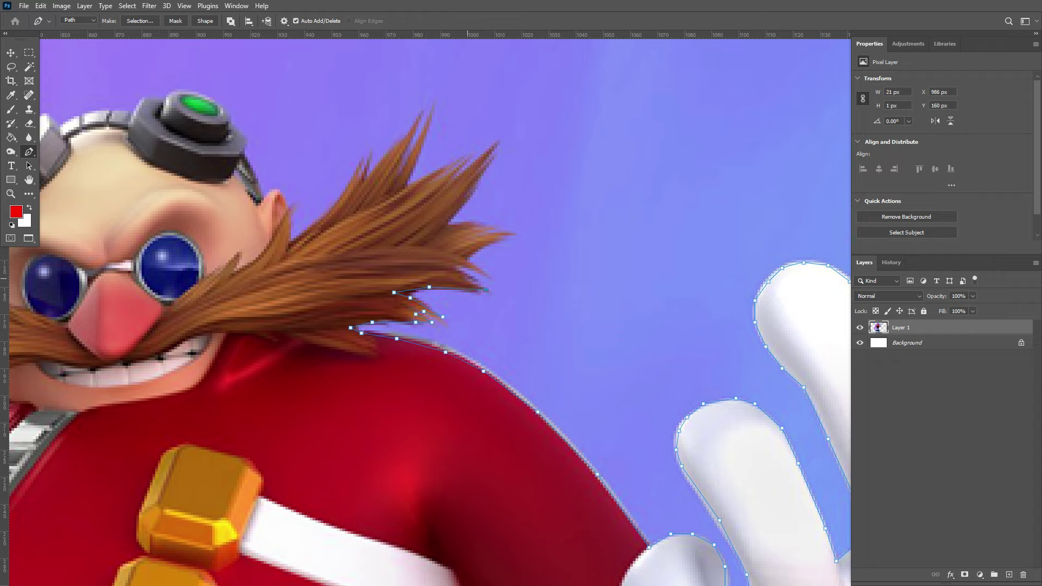
scroll(429, 304, up, 4)
scroll(428, 304, left, 4)
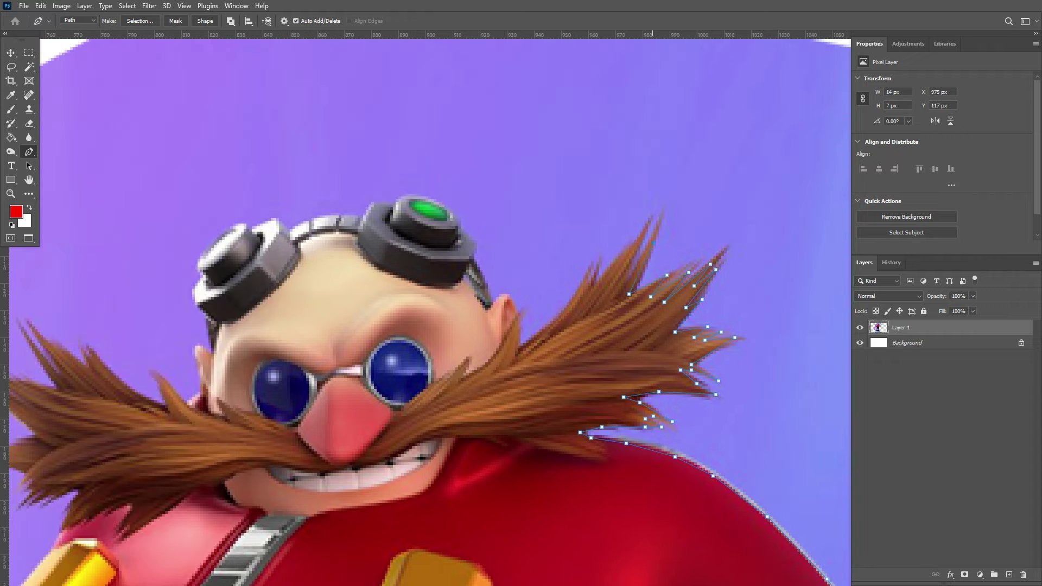
scroll(519, 312, up, 3)
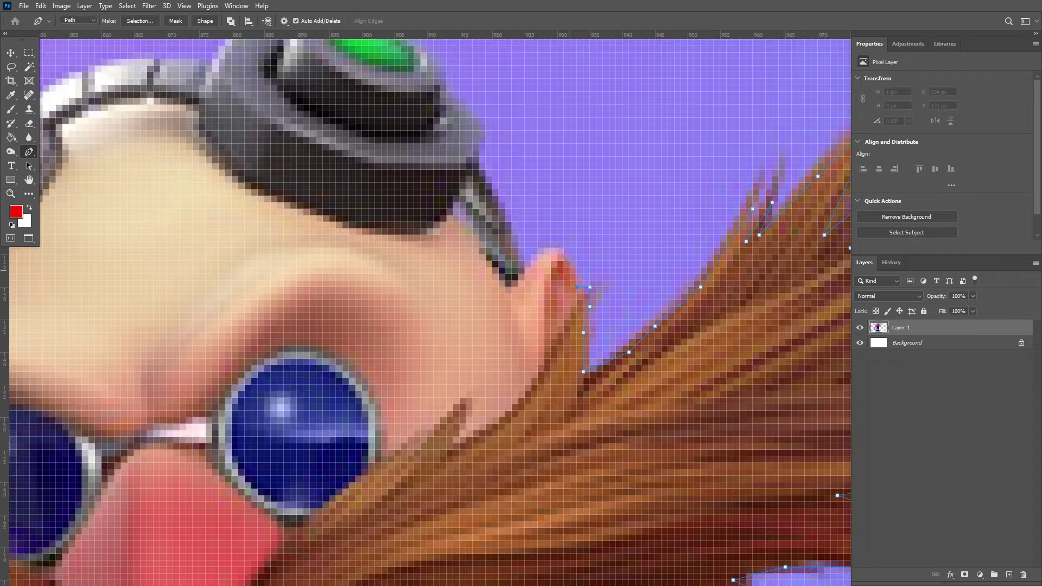
Extend the pen path from the moustache around the ear and up the edge of the green-lens goggle
scroll(518, 312, up, 4)
click(506, 293)
click(493, 304)
click(482, 274)
click(471, 258)
click(444, 204)
click(411, 192)
Carry the pen path across the goggle strap, around the second goggle lens and down around the other ear
scroll(429, 304, left, 8)
scroll(429, 304, down, 1)
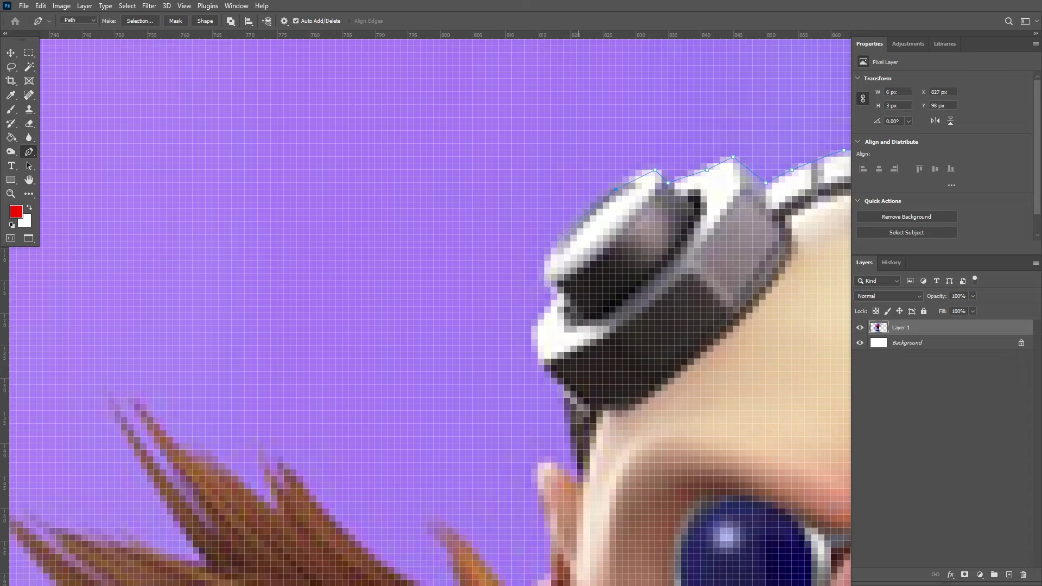
scroll(429, 303, down, 4)
click(510, 79)
click(510, 118)
click(517, 170)
click(490, 151)
click(478, 157)
click(478, 170)
click(497, 235)
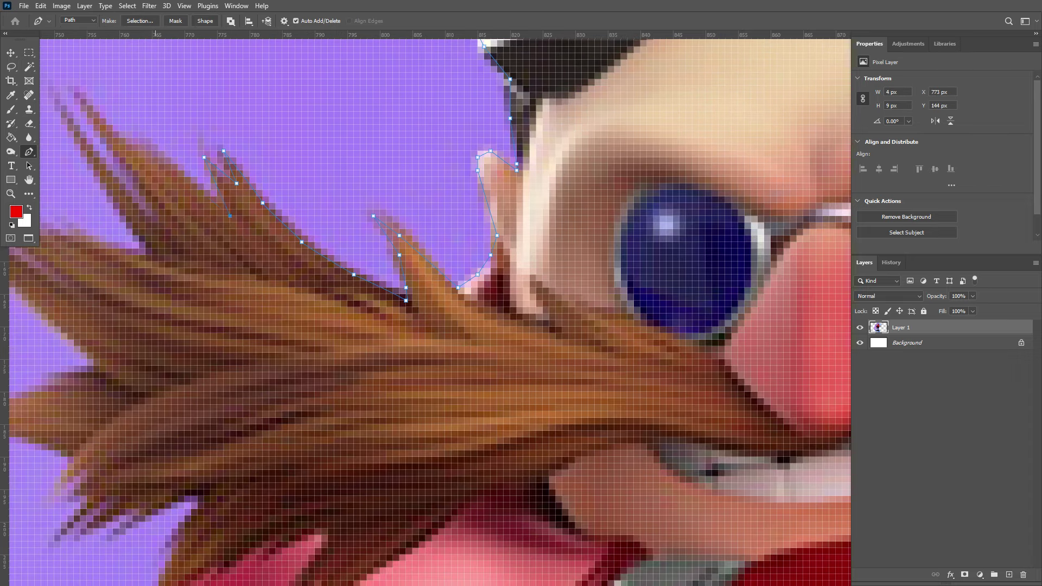
Trace the spiky tips and lower edge of the moustache's other half down to the coat shoulder
scroll(429, 304, left, 4)
scroll(428, 304, down, 1)
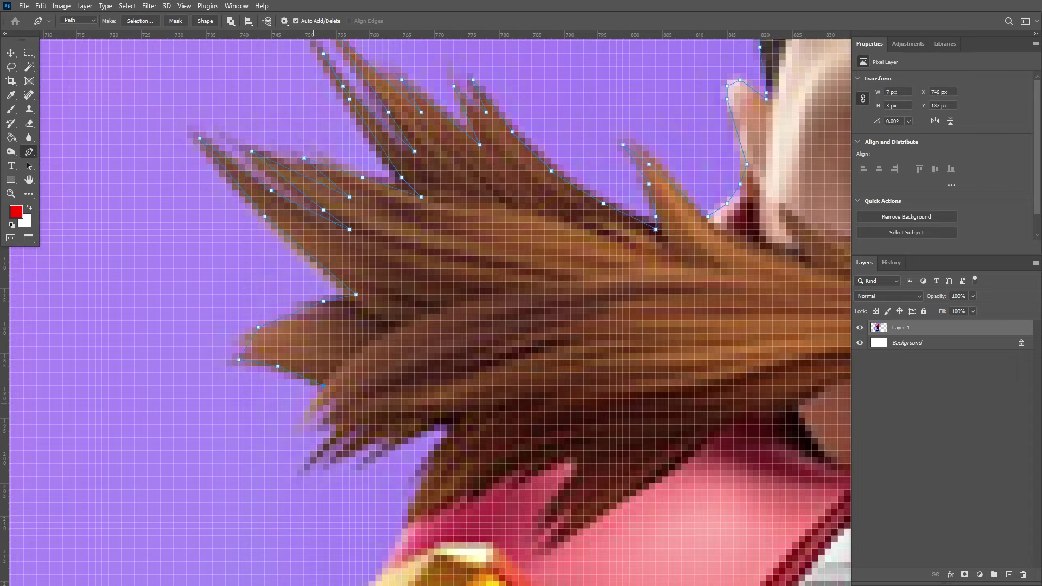
click(466, 418)
click(434, 457)
scroll(428, 304, down, 4)
scroll(429, 304, right, 1)
click(413, 170)
click(375, 177)
click(388, 190)
click(361, 229)
Continue the pen path down the lowered arm's sleeve and over the upper corner of its yellow cuff
scroll(429, 304, down, 10)
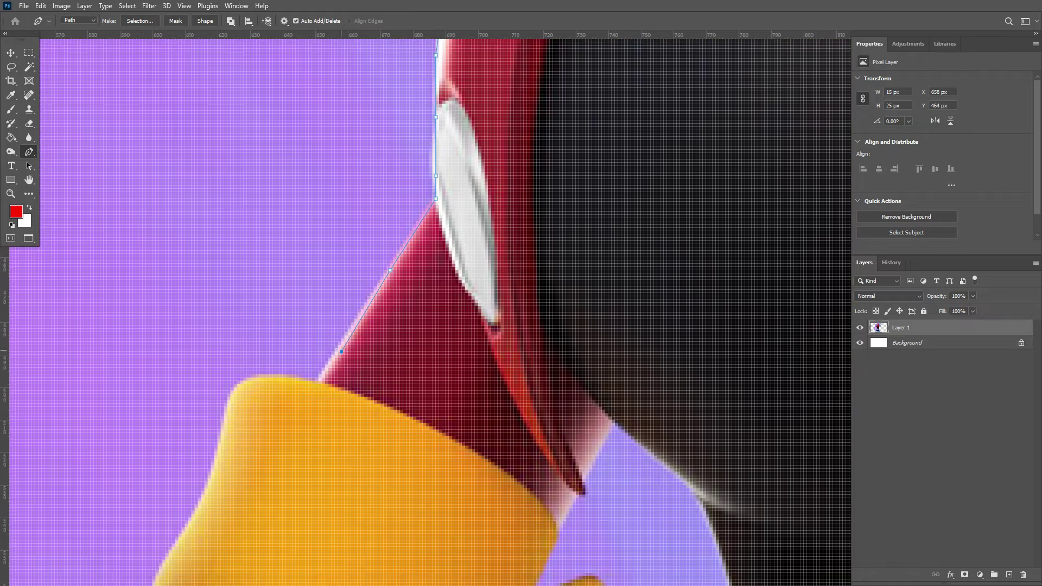
click(318, 377)
click(279, 371)
click(246, 377)
click(230, 390)
click(227, 403)
click(220, 438)
scroll(429, 304, down, 4)
scroll(429, 304, left, 4)
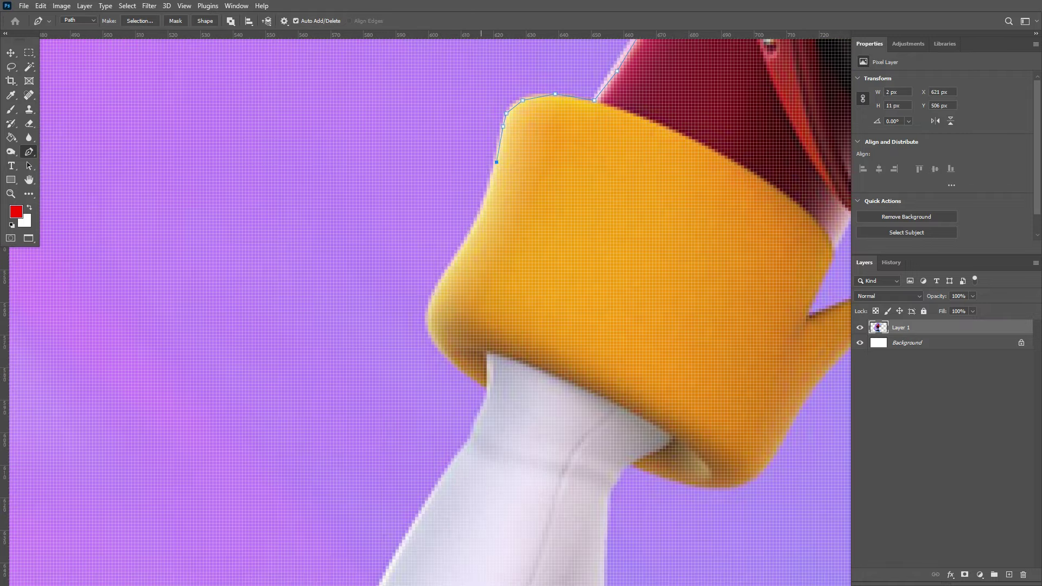
Trace the outer edge and fingers of the lowered glove with the pen path
scroll(429, 304, down, 10)
scroll(429, 304, left, 1)
click(432, 95)
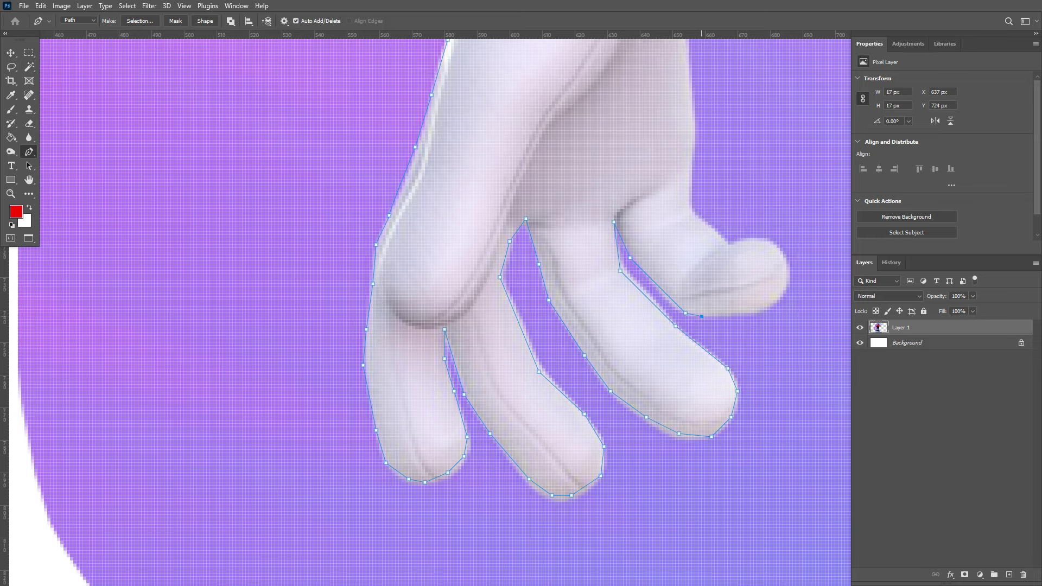
Bring the pen path up the inner side of the glove's wrist and around the lower edge of the yellow cuff
scroll(429, 304, up, 10)
scroll(429, 304, right, 5)
click(363, 499)
click(373, 389)
click(389, 369)
click(451, 392)
click(523, 373)
click(549, 330)
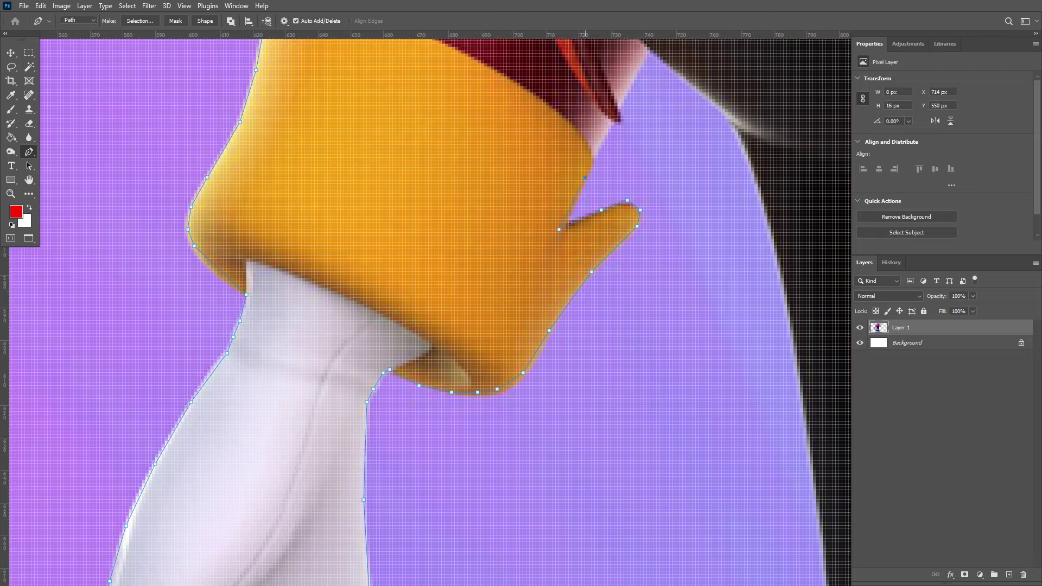
Extend the pen path down the leg and along the plated front edge of the sideways-pointing boot
scroll(429, 304, up, 5)
scroll(429, 304, right, 5)
scroll(429, 304, down, 5)
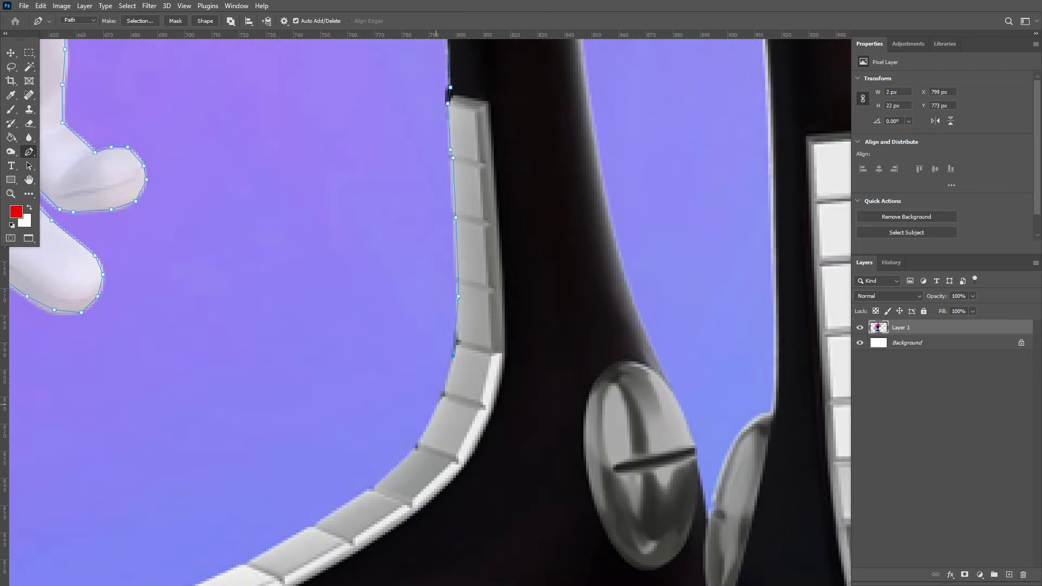
click(436, 412)
click(419, 449)
click(390, 479)
click(358, 501)
click(265, 557)
click(219, 582)
Trace the sole and heel of the sideways-pointing boot with the pen path
scroll(429, 304, down, 7)
scroll(429, 304, left, 5)
scroll(429, 303, right, 10)
click(112, 392)
click(224, 363)
click(248, 374)
click(294, 371)
click(329, 366)
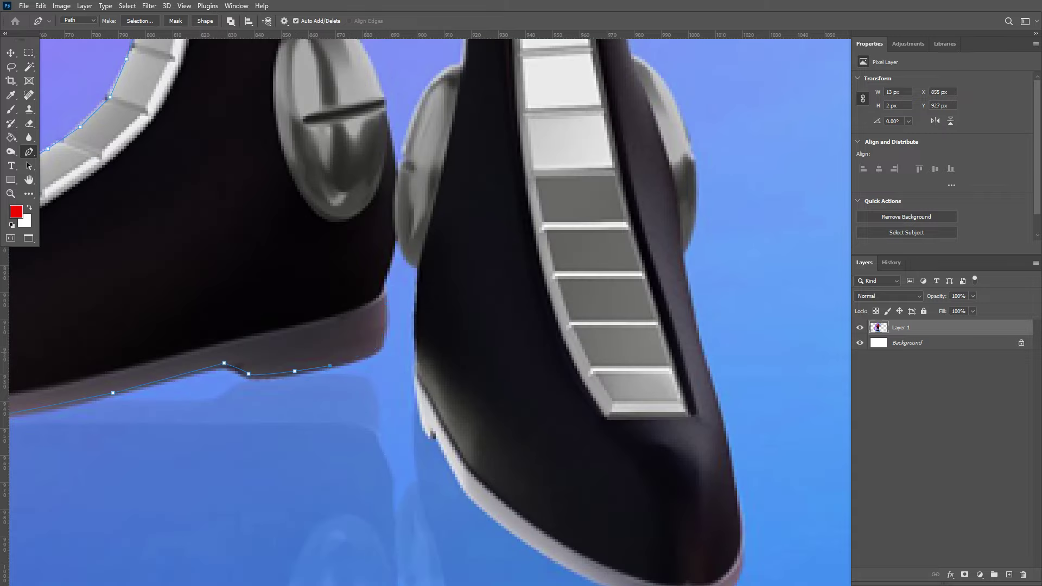
Trace the outline of the forward-pointing boot, from its inner edge around the toe and up the ankle disc
click(416, 322)
click(426, 430)
scroll(429, 304, down, 5)
click(478, 298)
scroll(429, 304, up, 5)
click(555, 316)
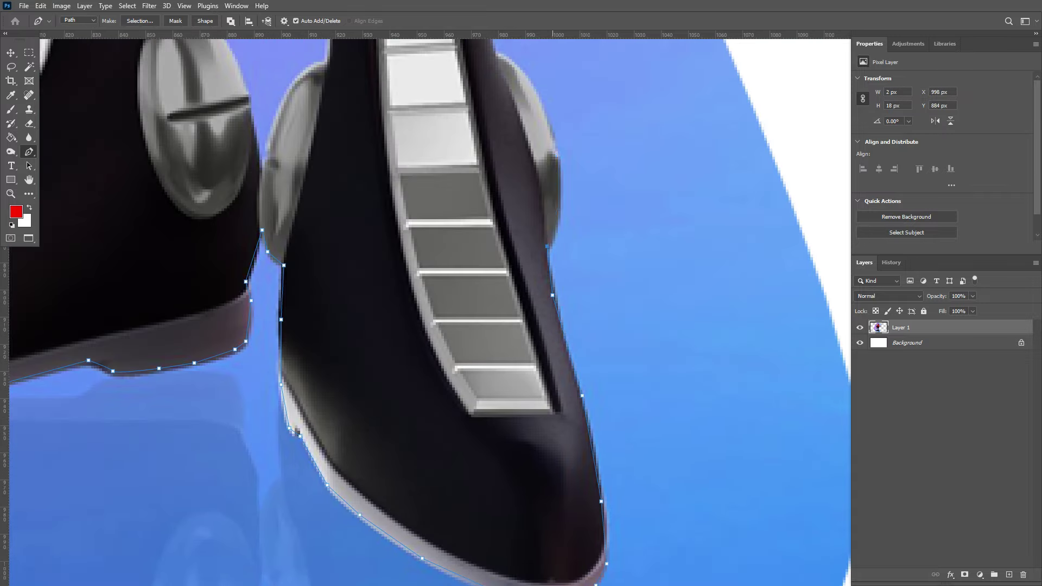
click(541, 115)
click(496, 72)
Turn the finished path into a selection, copy Eggman to a new layer and hide the original image layer
scroll(429, 304, down, 5)
key(ctrl+Return)
key(ctrl+j)
click(860, 342)
Trace the leftover background area between Eggman's legs with the Pen tool
scroll(429, 303, up, 5)
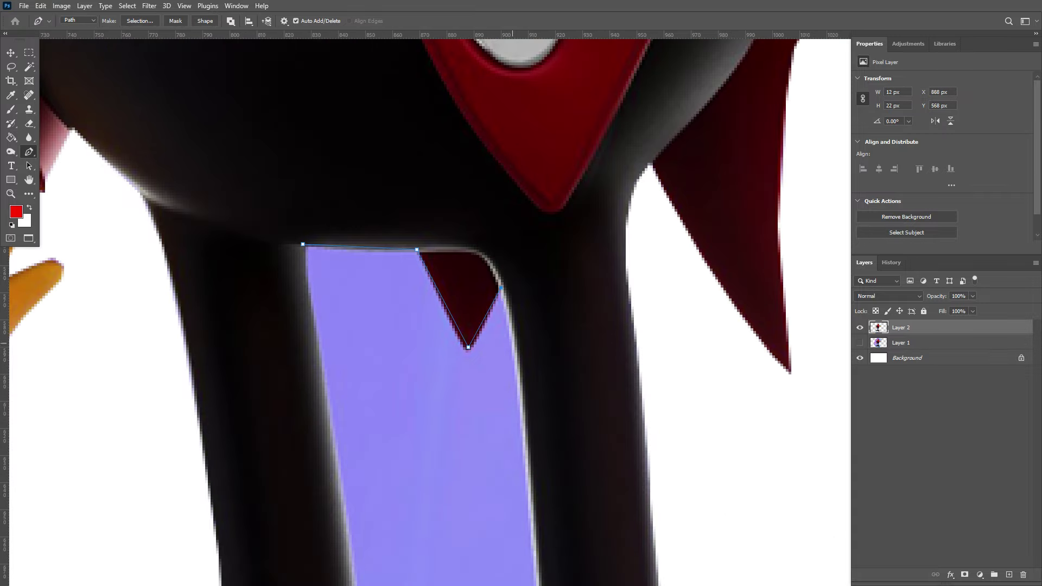
scroll(429, 304, up, 3)
scroll(429, 304, down, 3)
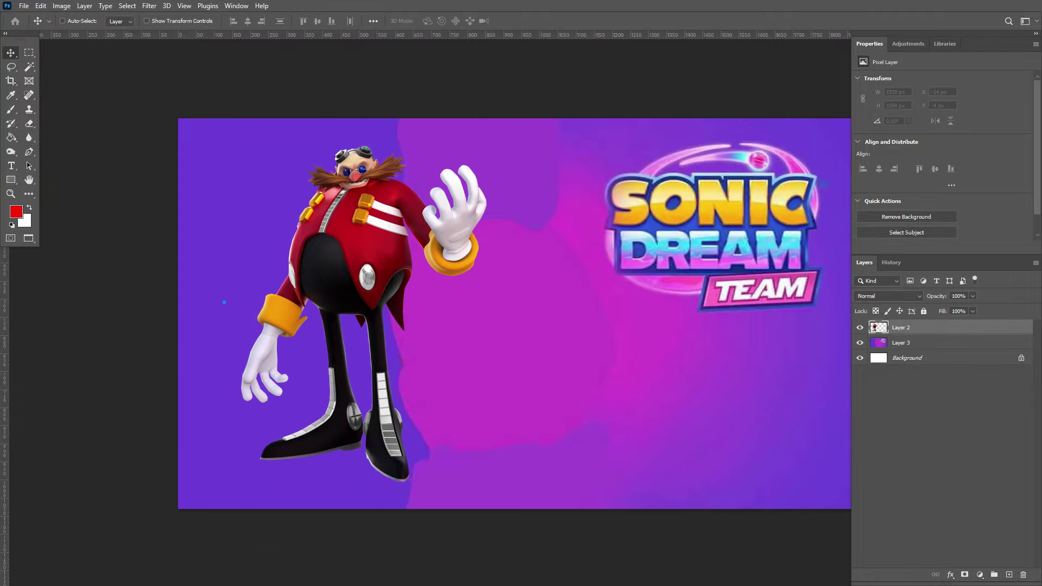
click(901, 328)
key(z)
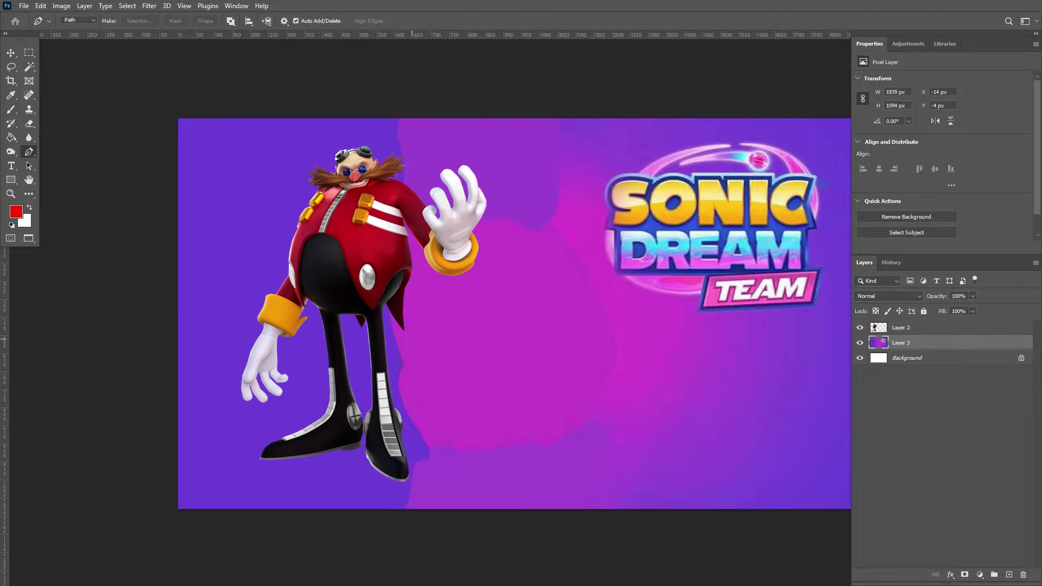
scroll(456, 315, up, 3)
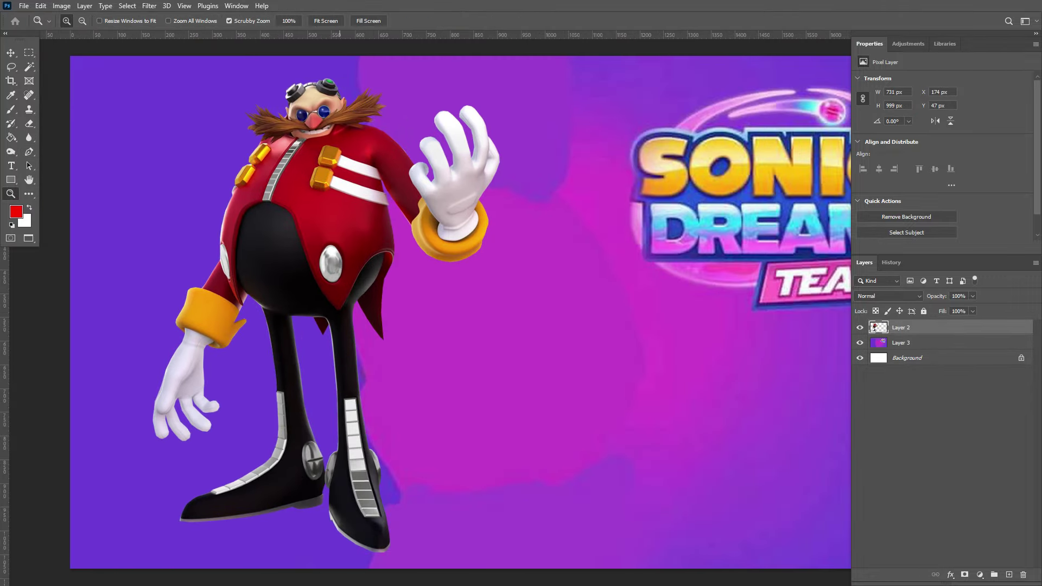
scroll(428, 304, up, 5)
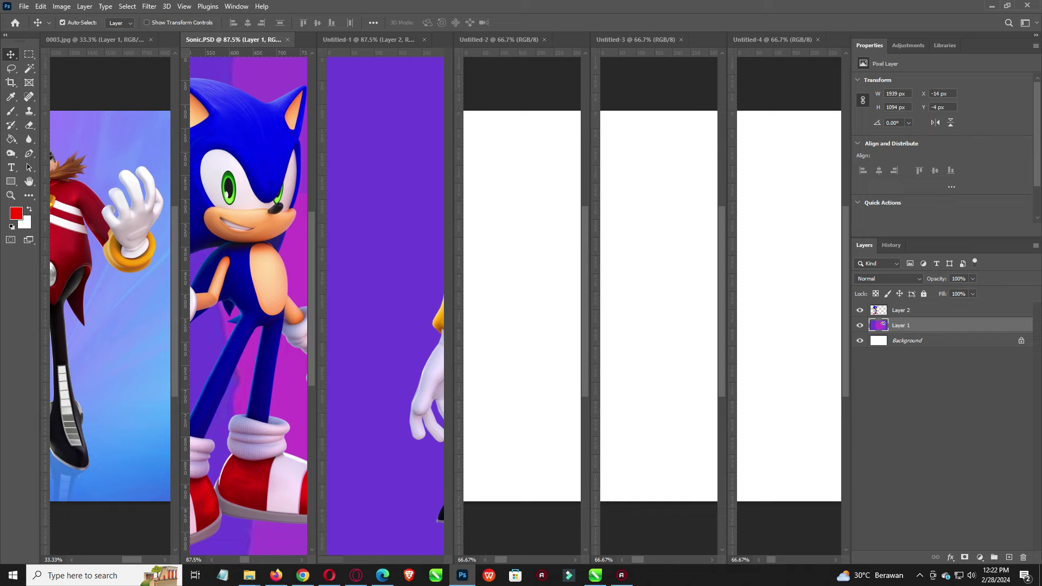
Copy the Sonic cut-out into the blank document and arrange it side by side with Eggman, Sonic at the canvas's left edge
click(874, 311)
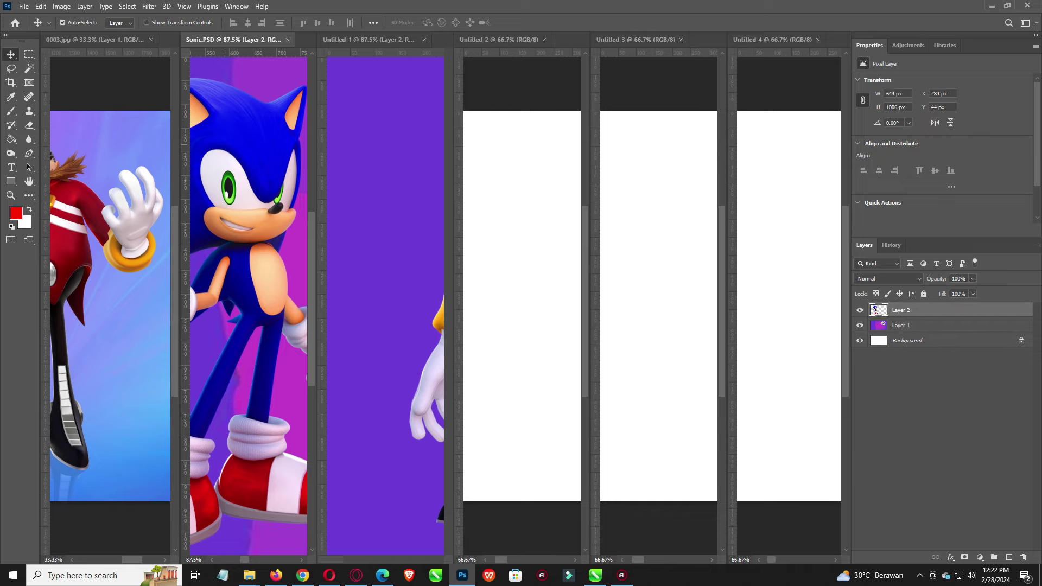
drag(875, 311, 521, 303)
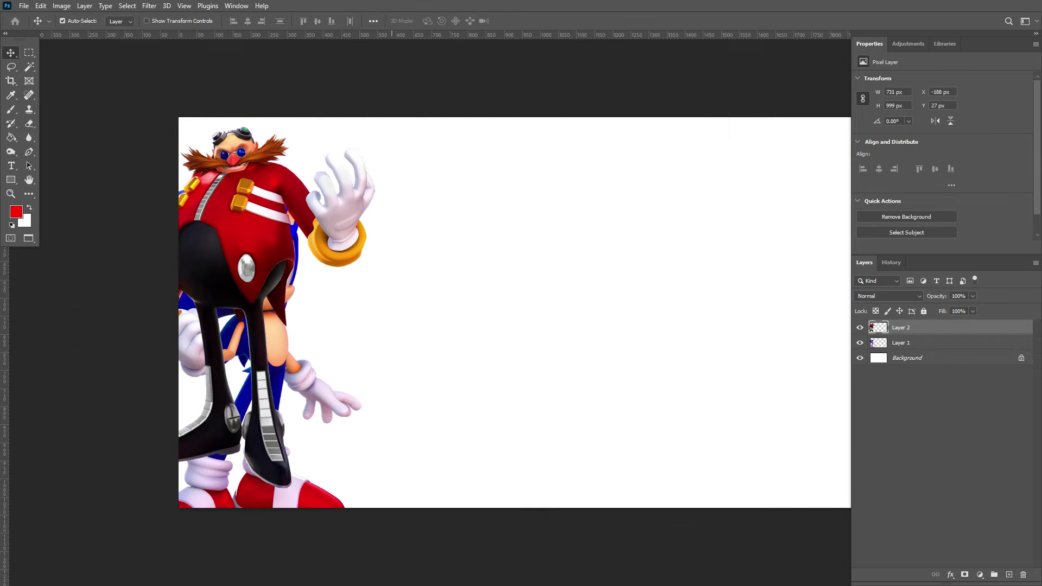
drag(255, 255, 302, 194)
key(ctrl+minus)
drag(450, 244, 480, 245)
drag(282, 244, 301, 246)
drag(478, 220, 482, 219)
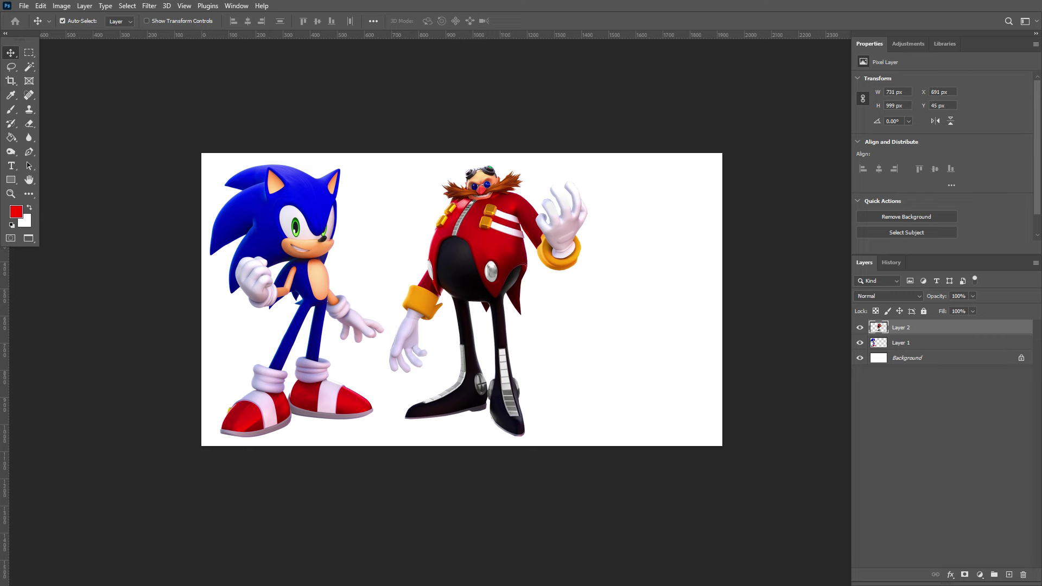
Select both characters and scale them down together to about 1245 × 900 px
shift+click(293, 271)
key(ctrl+t)
drag(587, 163, 567, 177)
drag(566, 436, 547, 421)
key(Return)
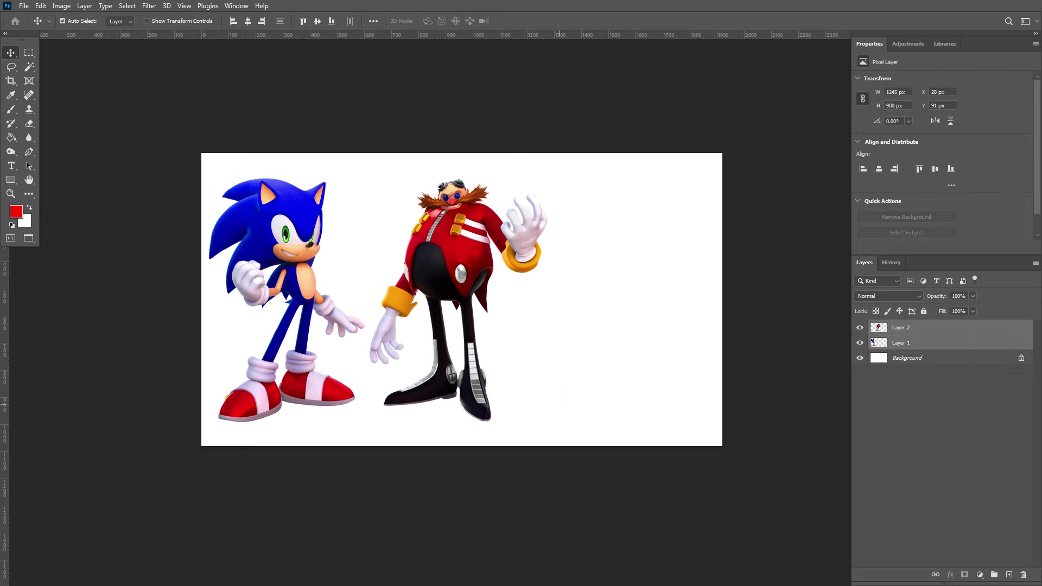
Duplicate the Sonic layer and place the copy on the opposite side of Eggman
click(280, 271)
key(ctrl+j)
key(ctrl+t)
drag(280, 271, 629, 271)
key(Return)
Flip Eggman horizontally and shift him slightly so he stands between the two Sonics
click(467, 244)
key(ctrl+t)
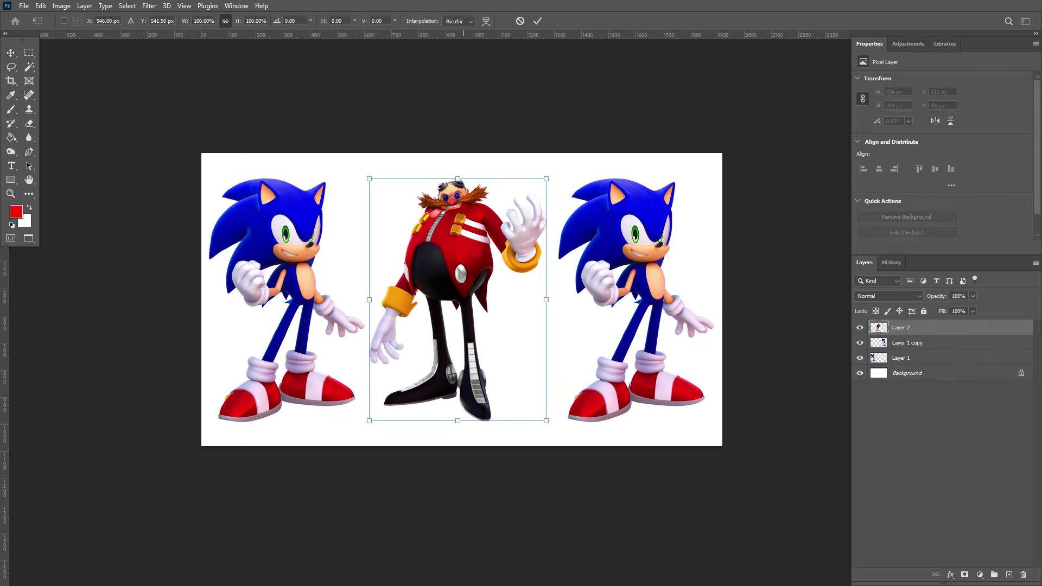
right_click(464, 236)
click(489, 445)
key(Return)
drag(483, 271, 472, 272)
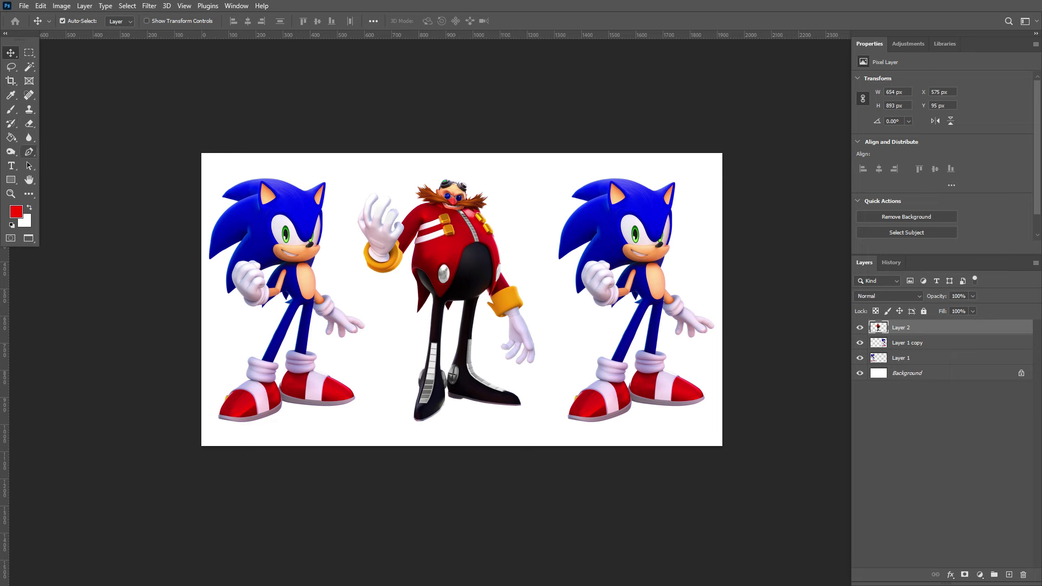
Add a black "+" text between the first Sonic and Eggman in Acumin Variable Concept ExtraCondensed Bold
key(z)
click(376, 283)
key(t)
click(337, 314)
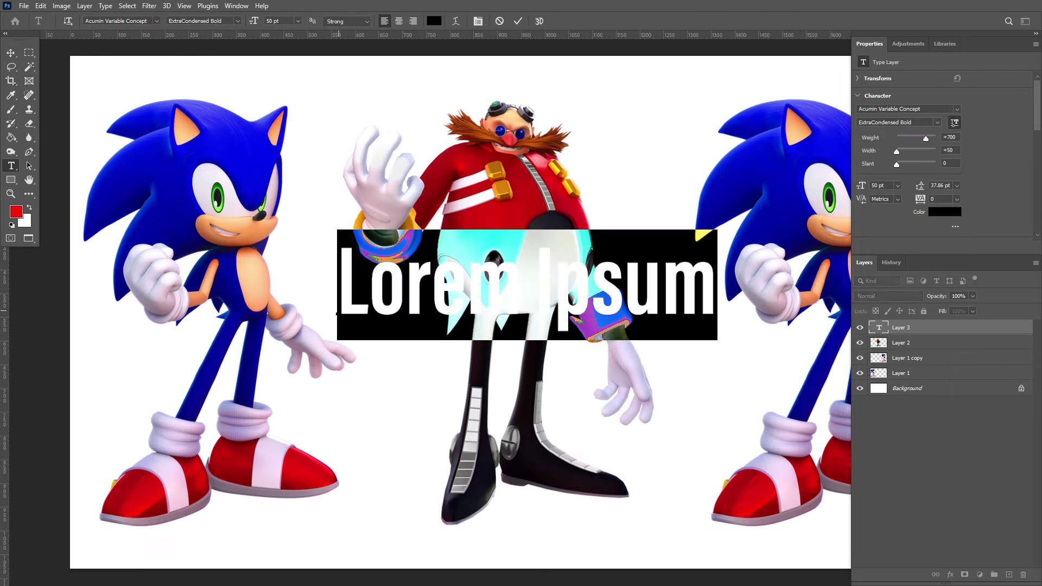
text(+)
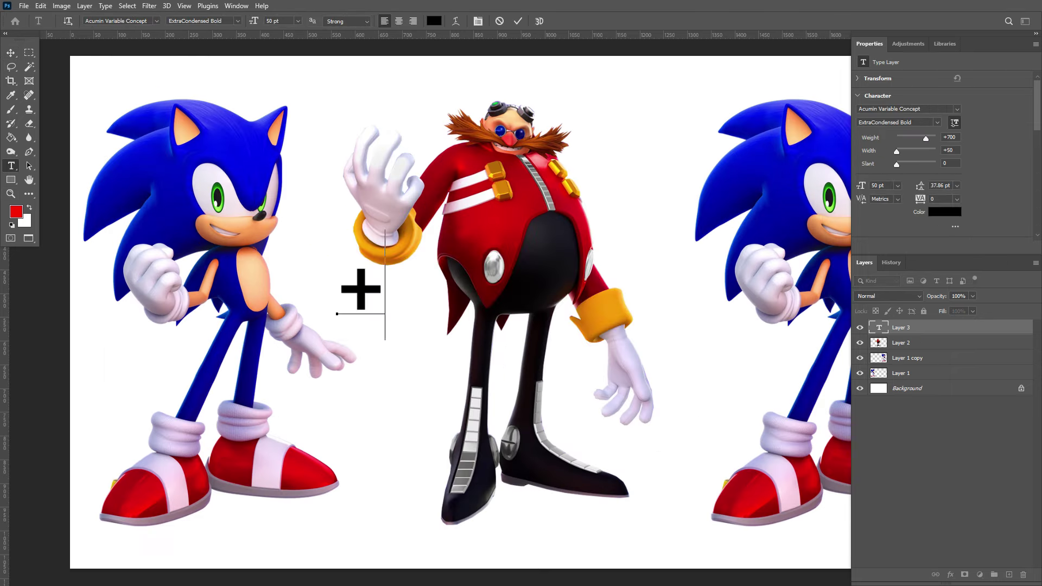
Duplicate the plus sign into the gap between Eggman and the second Sonic and change the copy's text to "="
drag(383, 349, 705, 342)
key(Return)
key(v)
double_click(705, 342)
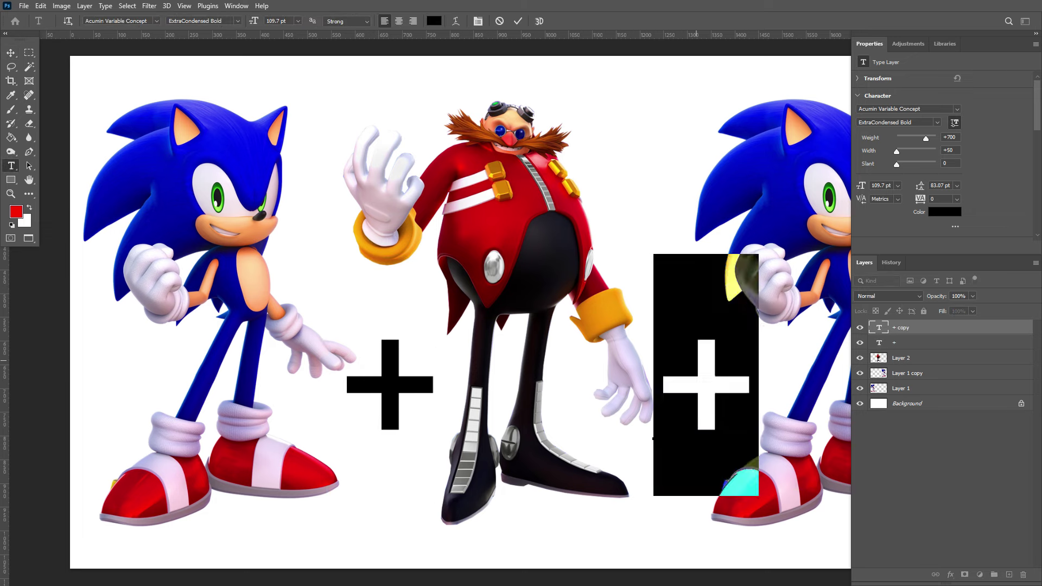
text(=)
key(ctrl+Return)
key(ctrl+t)
key(Return)
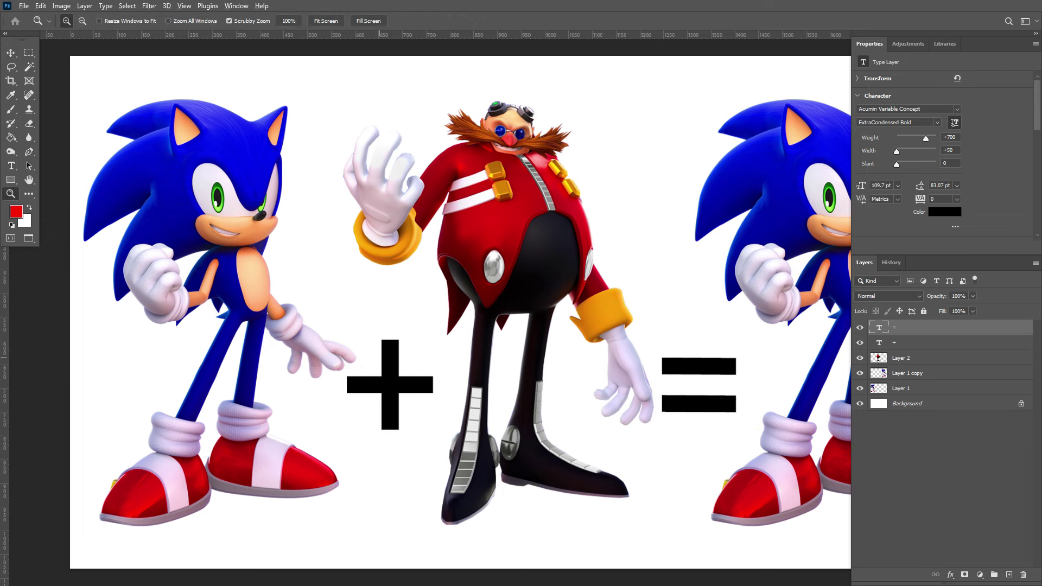
Reposition the plus sign between Sonic and Eggman and move the equals sign down about 49 px
key(ctrl+minus)
key(ctrl+minus)
key(v)
drag(399, 340, 380, 361)
drag(572, 359, 573, 372)
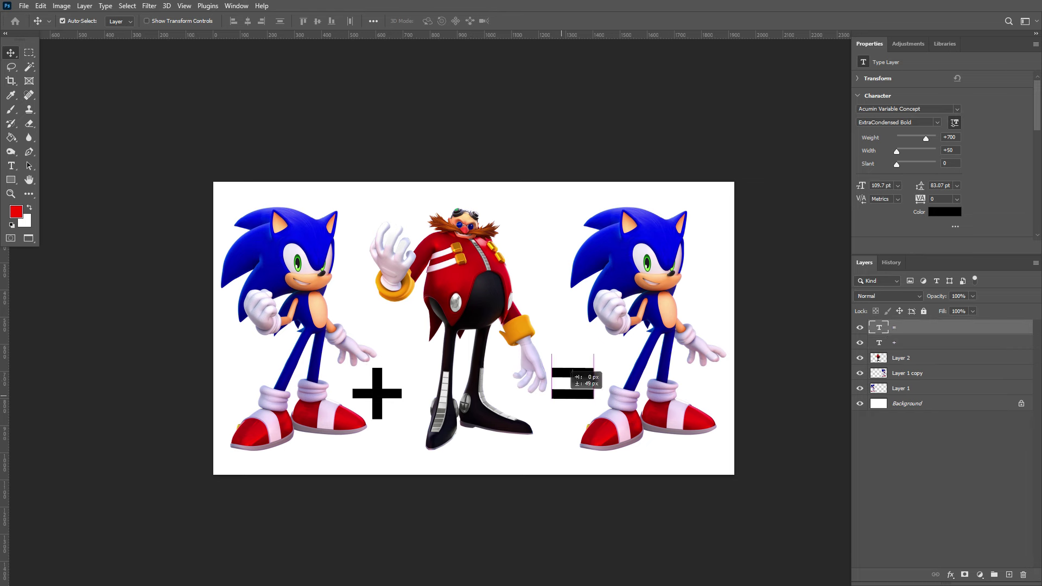
Raise the plus and equals signs to about the vertical middle of the canvas between the characters
drag(378, 393, 383, 341)
drag(577, 384, 568, 339)
Scale both Sonics and Eggman down slightly together to leave more room around the signs
click(472, 298)
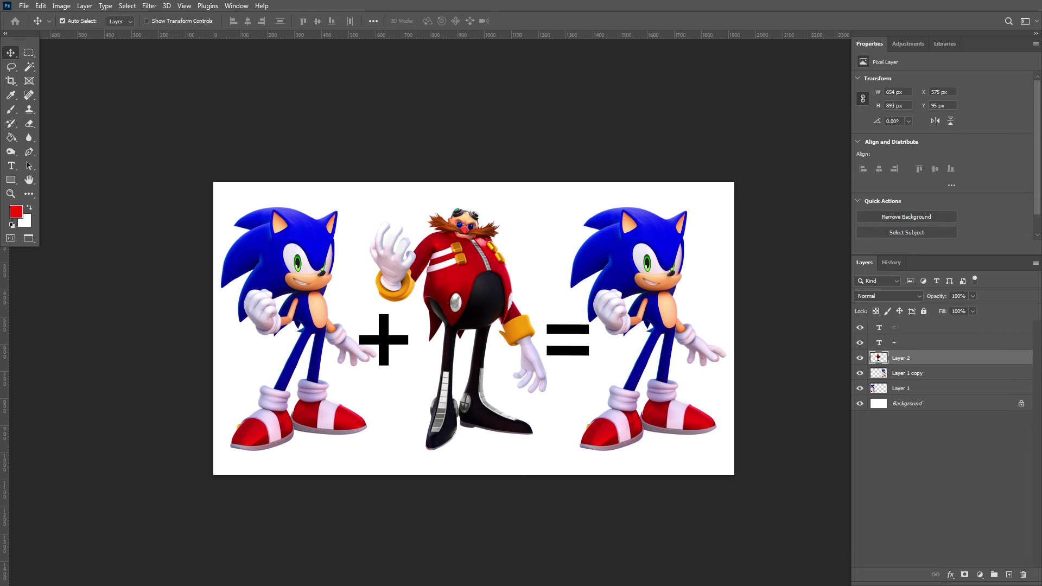
shift+click(651, 325)
shift+click(901, 388)
key(ctrl+t)
drag(728, 328, 669, 326)
key(Return)
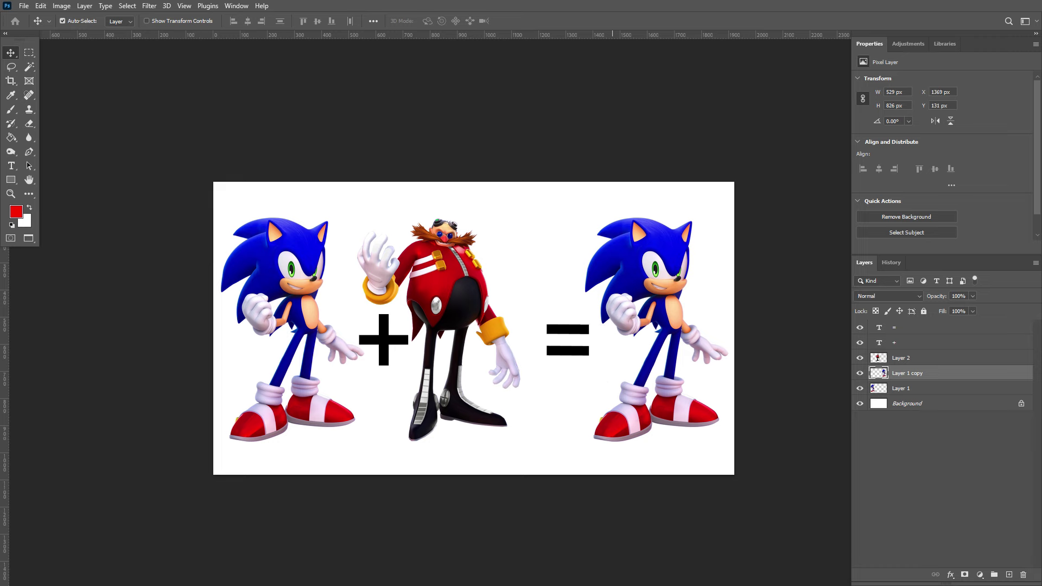
Even out the spacing by nudging the first Sonic left, Eggman and the plus sign right, and the equals sign left
click(262, 304)
key(shift+Left)
key(alt+bracketright)
key(alt+bracketright)
key(shift+Right)
key(shift+Right)
key(alt+bracketright)
key(shift+Right)
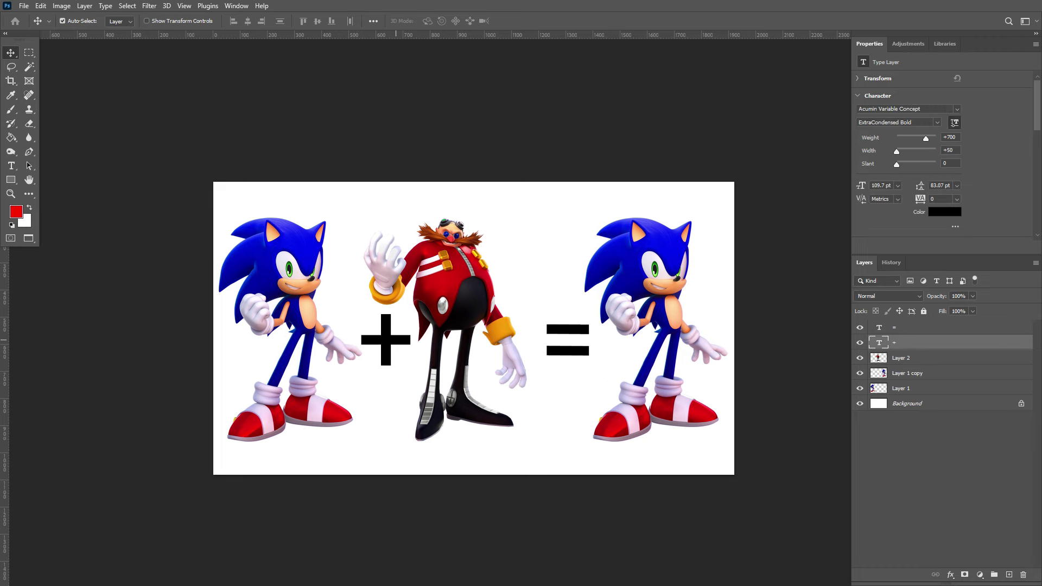
key(alt+bracketright)
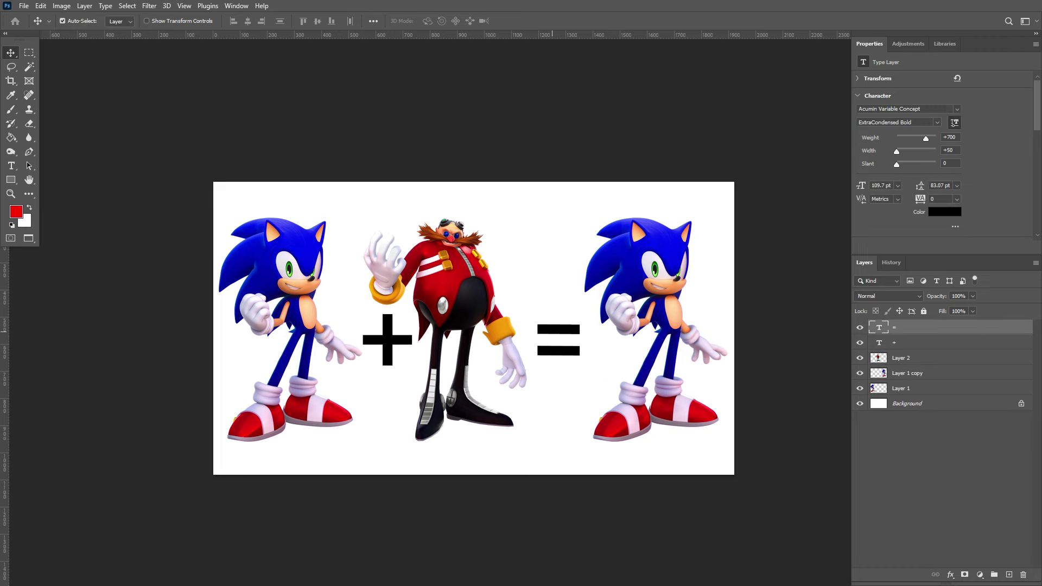
Outline Eggman's legs and boots loosely with a Pen tool path up to the underside of his body
key(z)
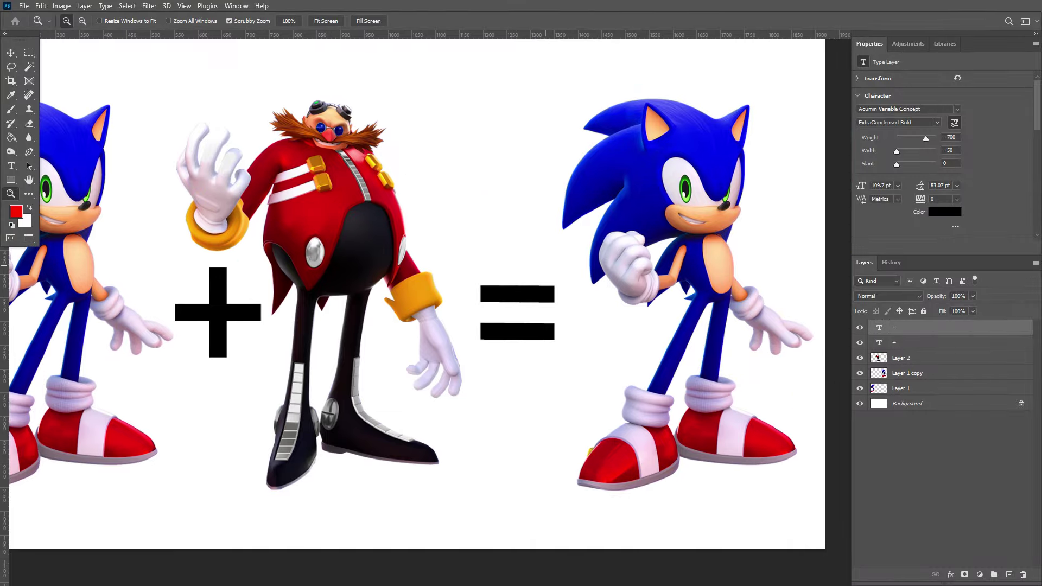
click(311, 451)
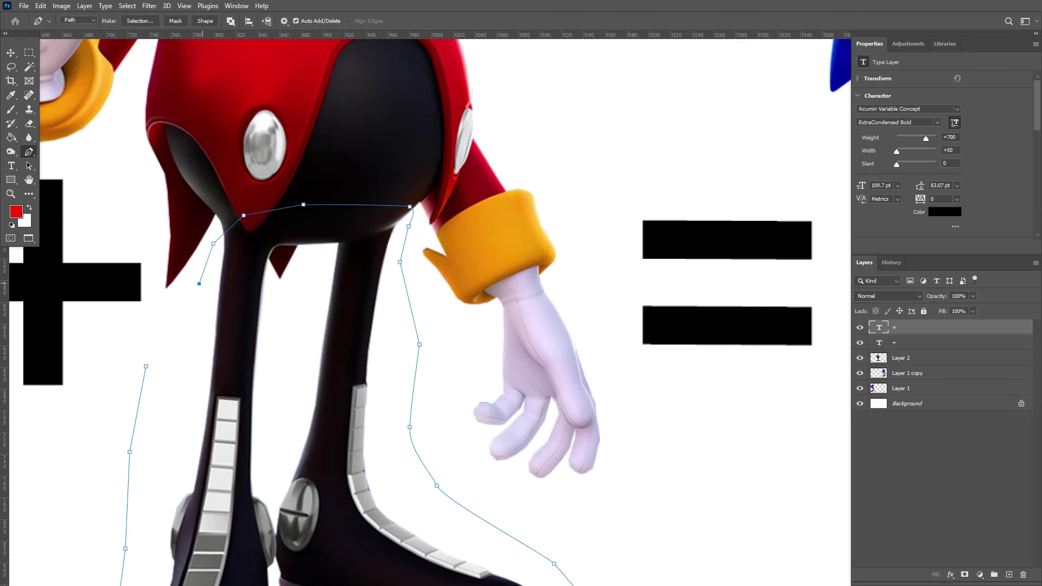
key(t)
double_click(623, 406)
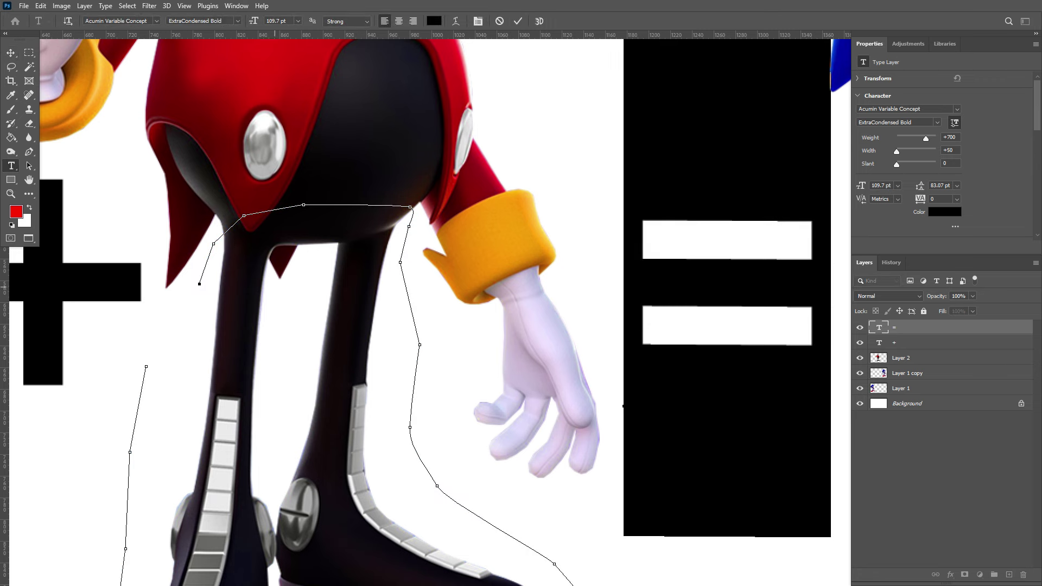
key(ctrl+Return)
key(v)
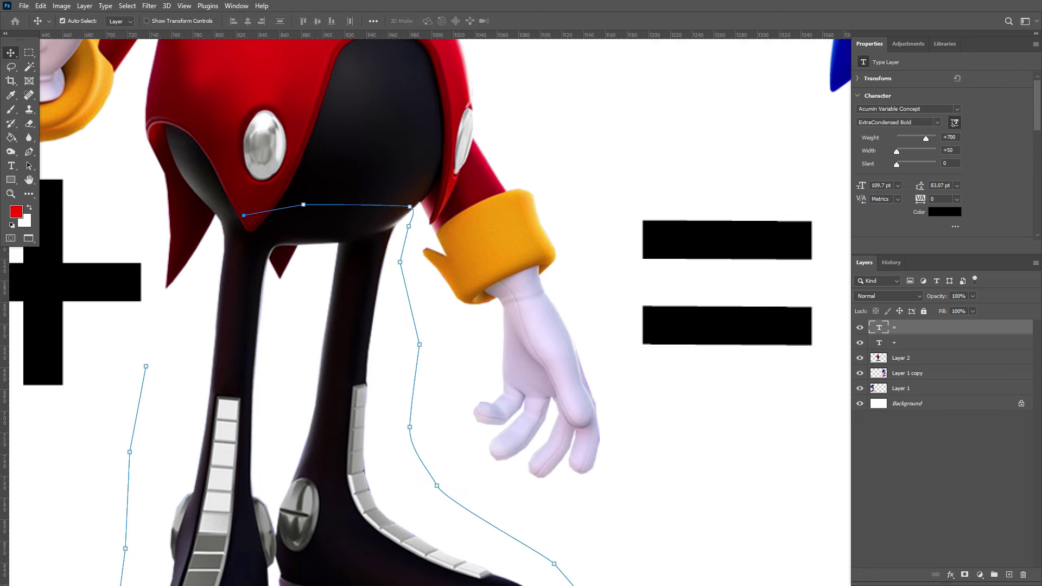
Make Eggman's Layer 2 active, adjust the path across the tops of his legs and convert it to a selection
key(alt+bracketleft)
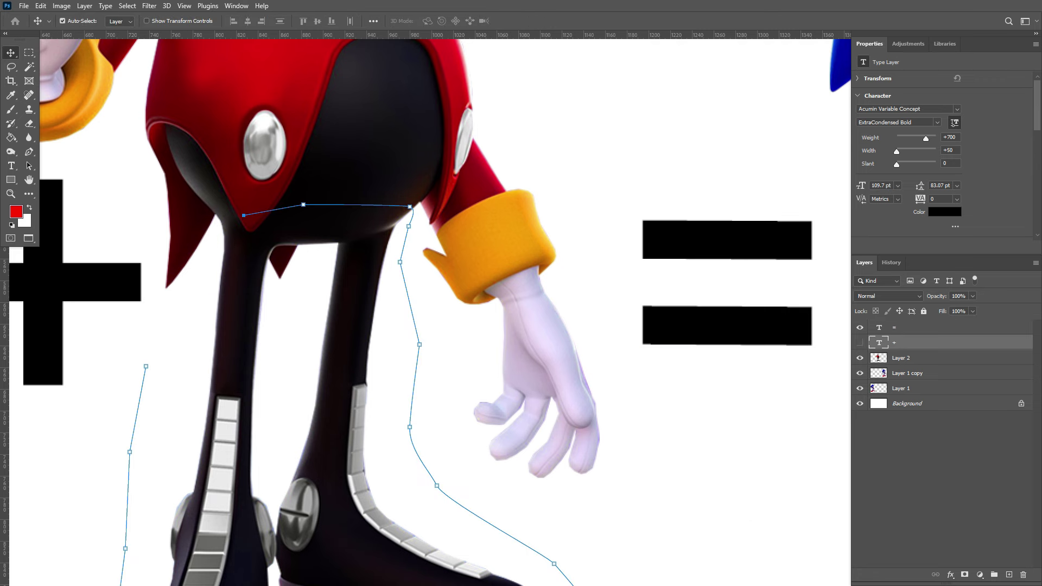
key(ctrl+comma)
key(alt+bracketleft)
key(p)
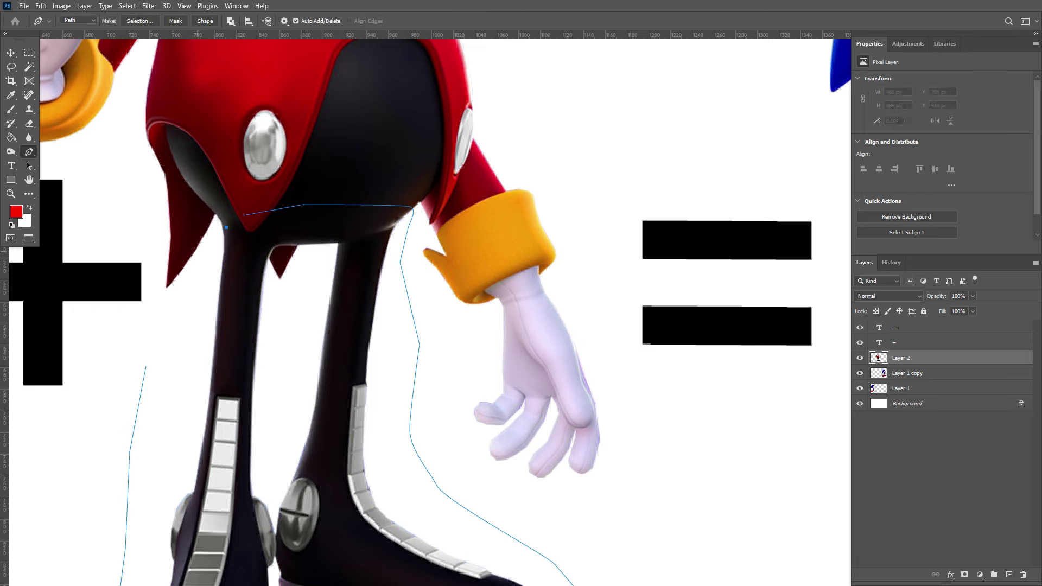
key(ctrl+z)
click(340, 194)
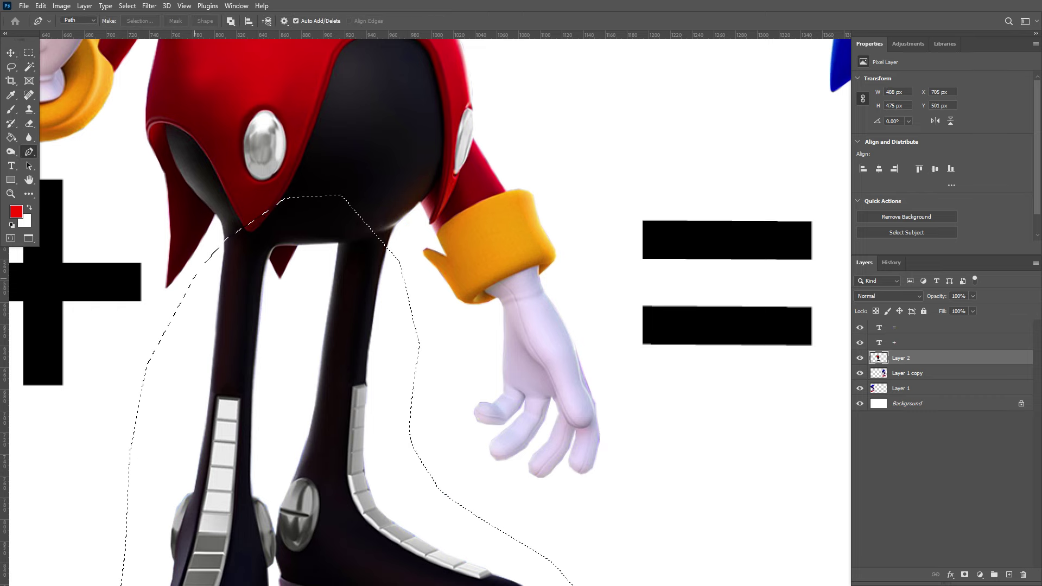
key(ctrl+Return)
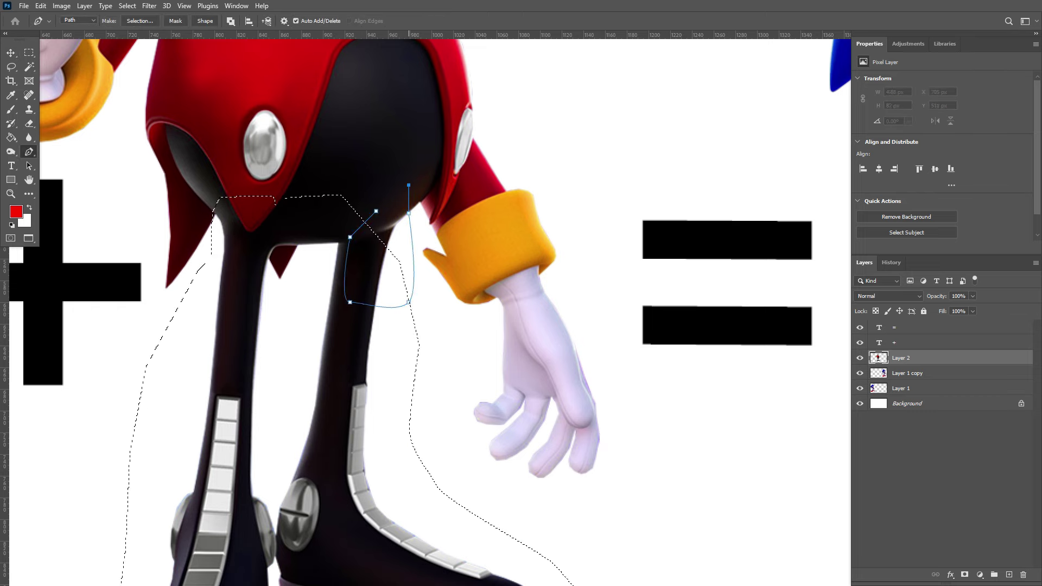
Copy the selected Eggman legs to a new layer and move the copy over to the second Sonic
key(v)
key(ctrl+j)
key(ctrl+minus)
drag(208, 246, 551, 300)
Trace the forward-pointing leg of the copied pair with the Pen tool, copy it to its own layer and move it aside
key(z)
click(509, 498)
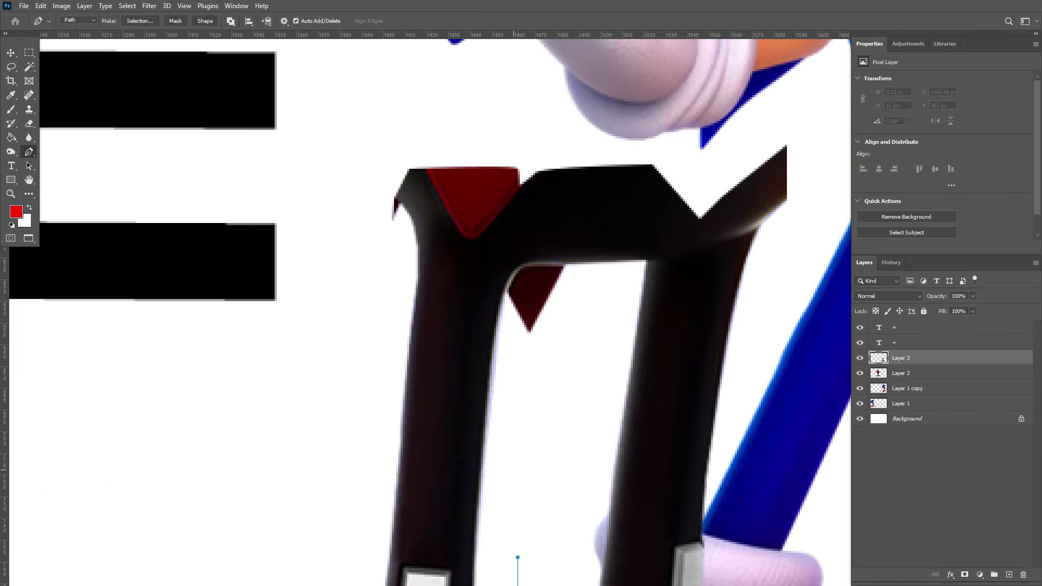
click(523, 372)
key(ctrl+plus)
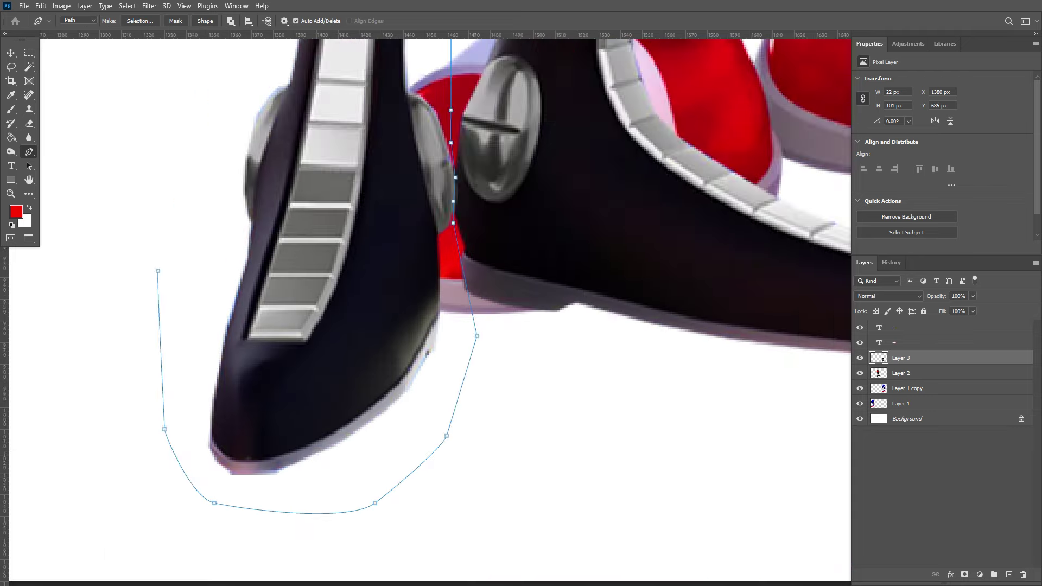
key(ctrl+Return)
key(v)
key(ctrl+j)
drag(407, 214, 172, 251)
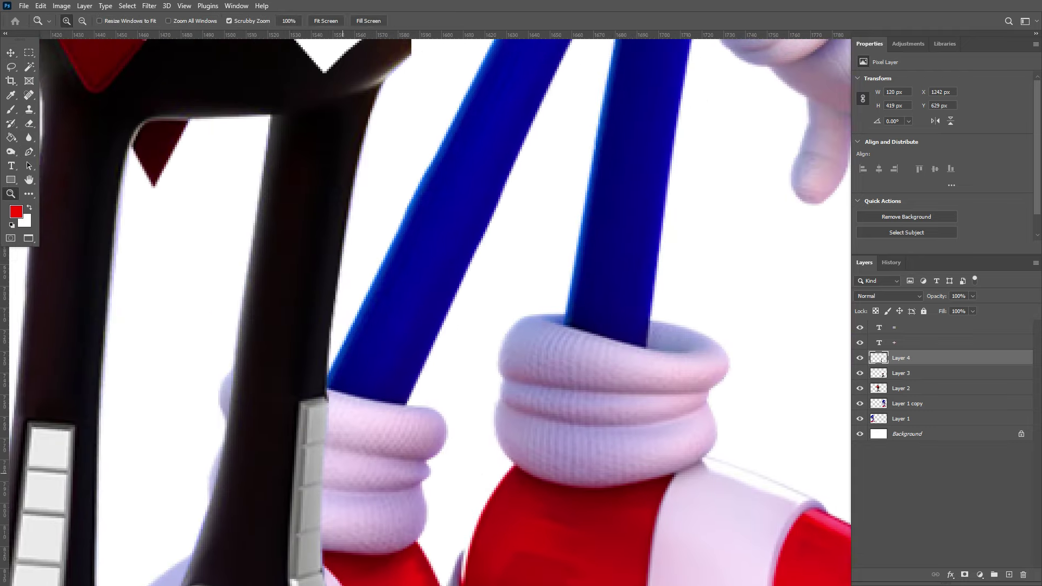
Separate the sideways-pointing leg onto its own layer beside the second Sonic and delete the combined legs on Layer 3
click(175, 446)
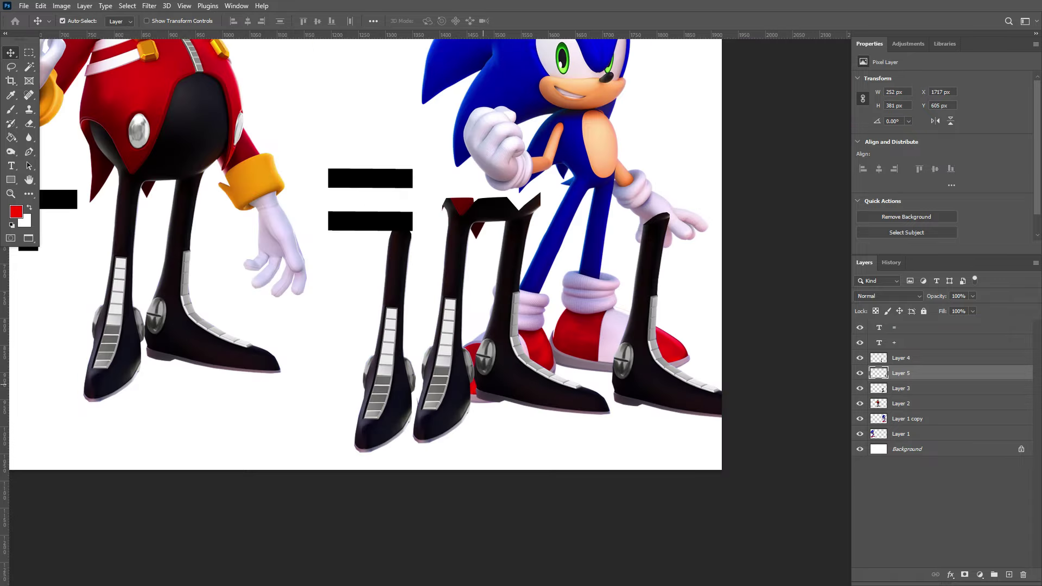
scroll(364, 250, right, 3)
click(901, 388)
key(Delete)
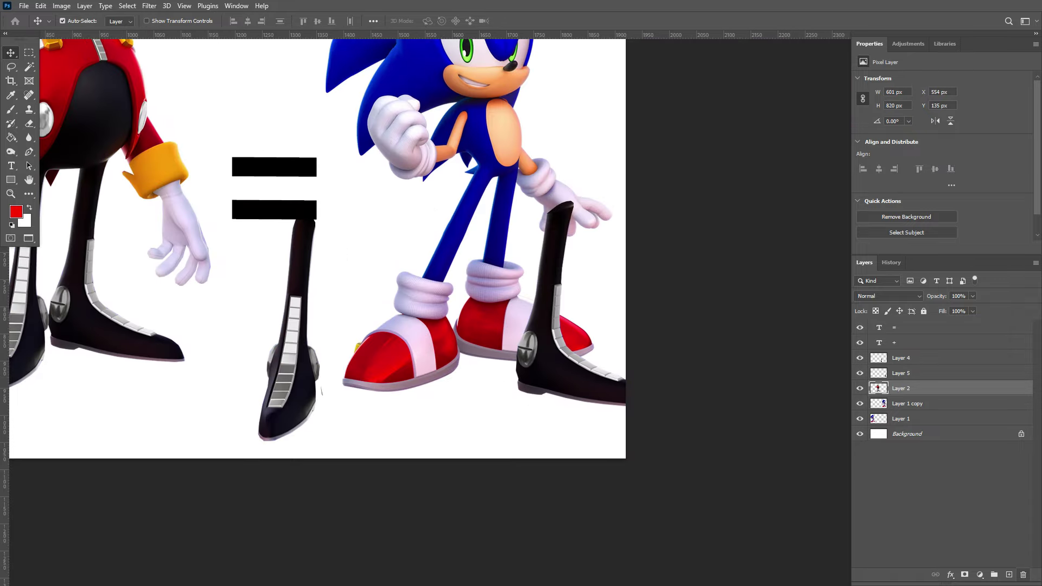
Place the forward-pointing Eggman leg over the second Sonic's leg below his fist and rotate it about 17° to match
ctrl+space+click(552, 340)
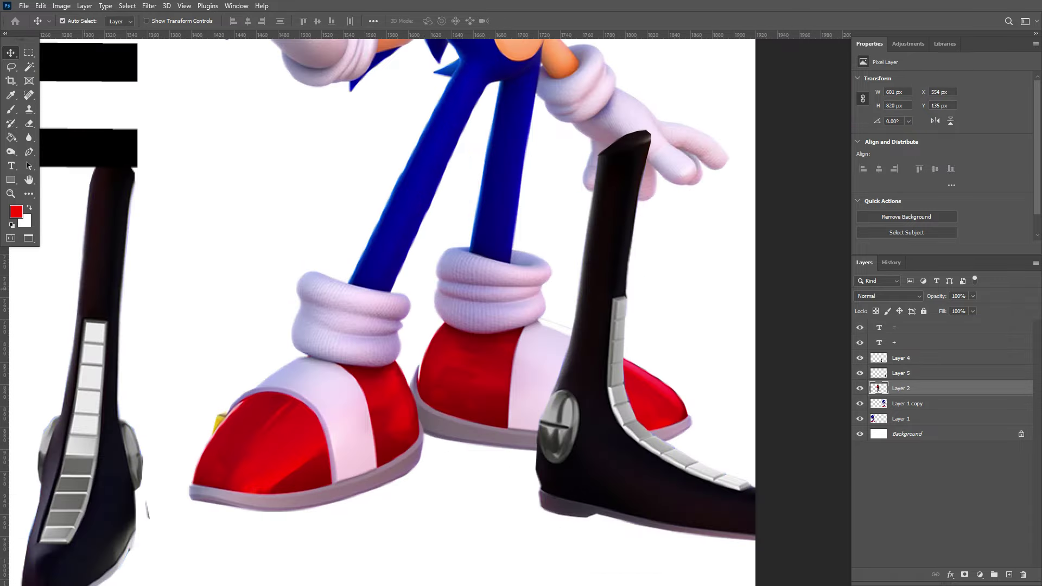
drag(150, 237, 383, 226)
key(ctrl+t)
drag(271, 567, 233, 521)
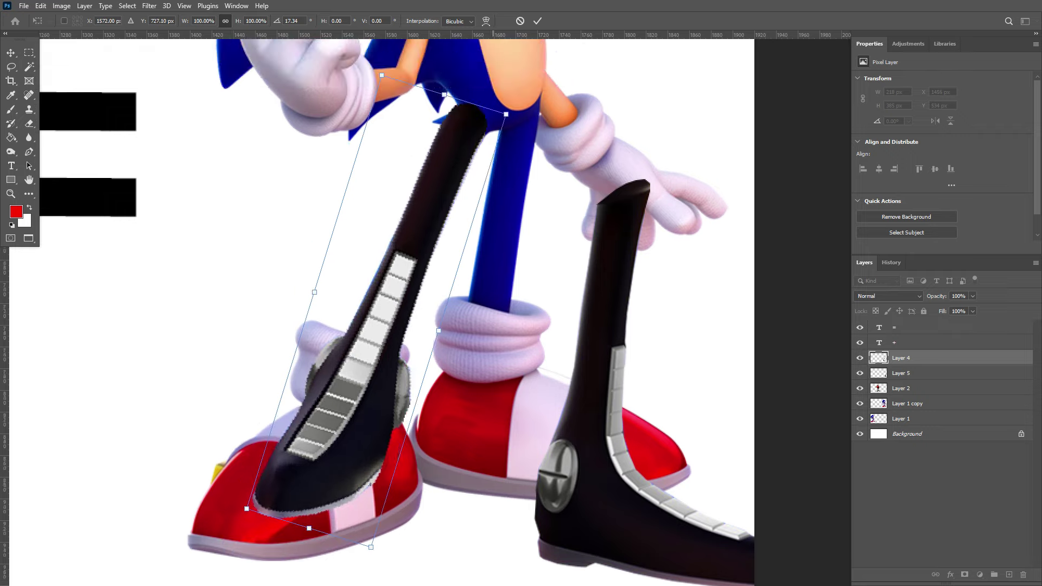
scroll(380, 304, left, 3)
drag(260, 465, 270, 479)
key(ctrl+minus)
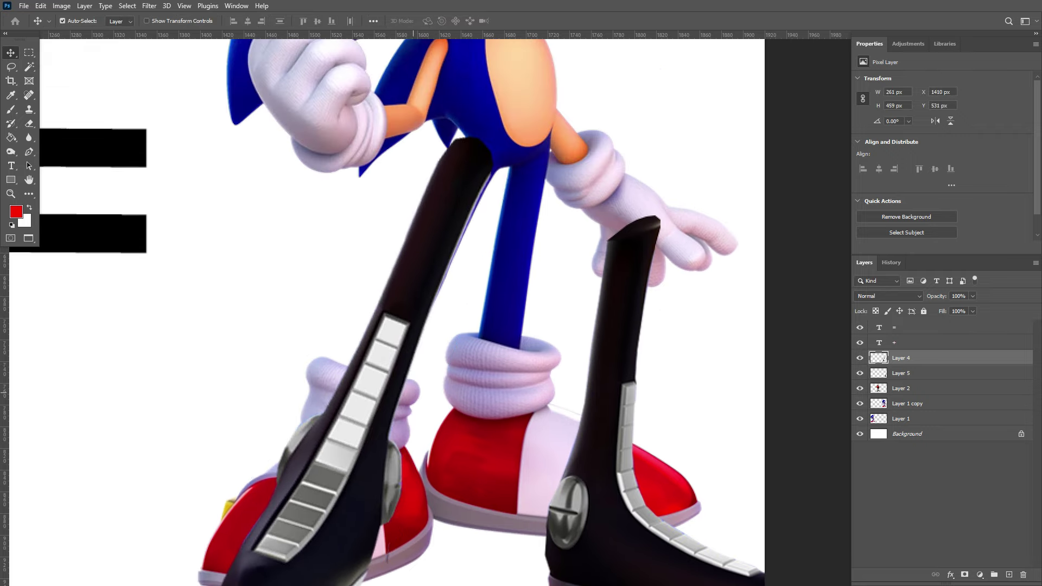
key(Return)
Distort the rotated leg's corners slightly so it is slimmer and fits under Sonic's hip
key(ctrl+t)
key(ctrl+minus)
drag(305, 255, 328, 264)
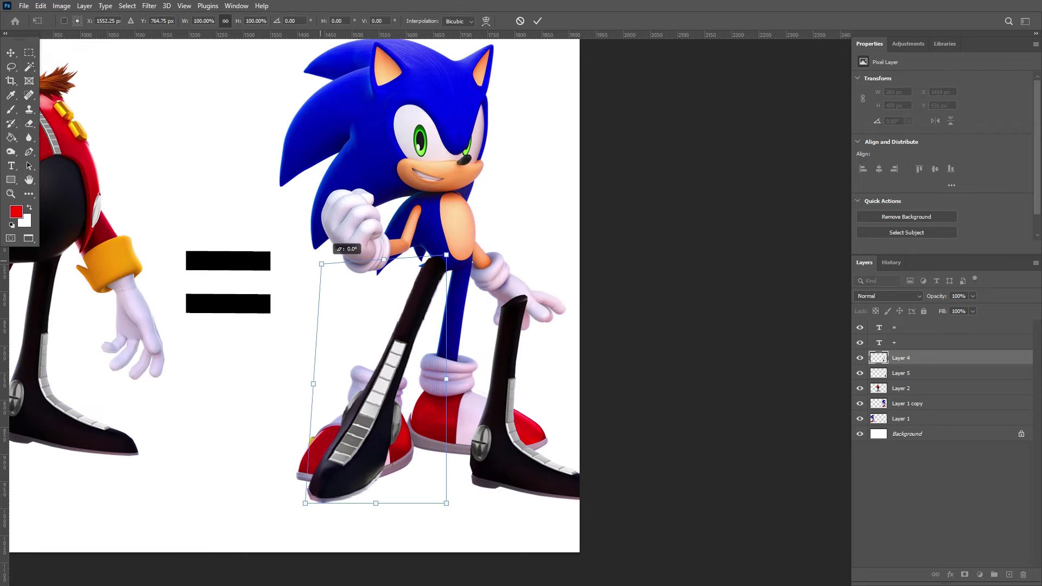
drag(446, 255, 447, 259)
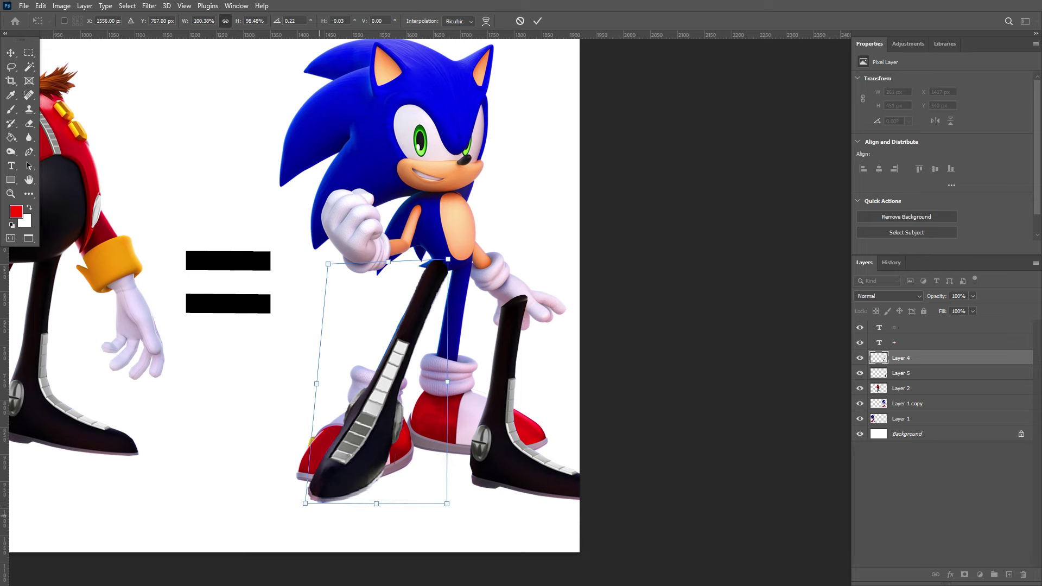
drag(305, 504, 301, 496)
key(Return)
Fit the sideways-pointing Eggman leg over Sonic's other leg by distorting its corners and stretching it taller
key(z)
click(491, 280)
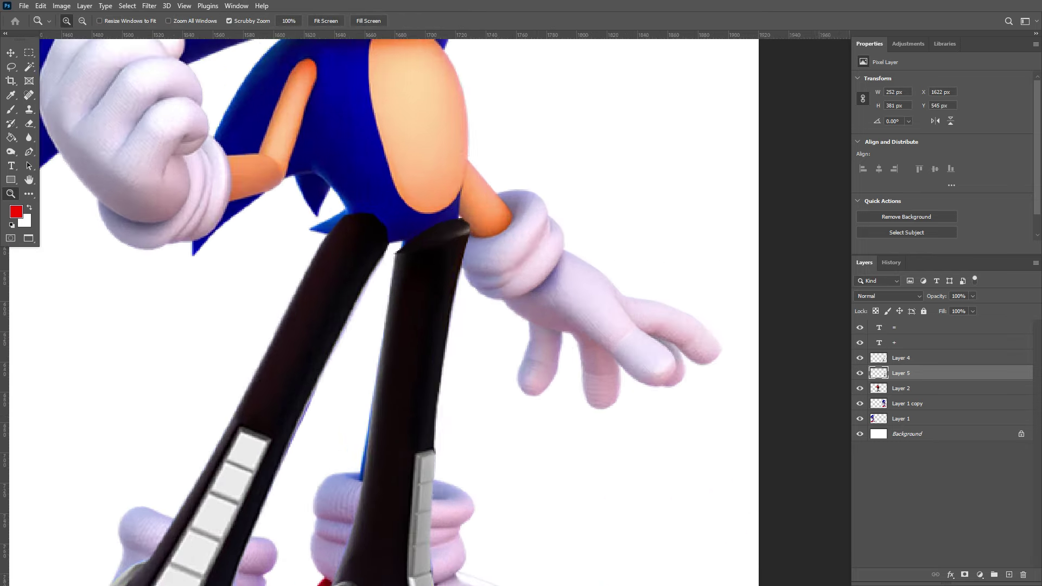
key(ctrl+minus)
key(ctrl+t)
drag(372, 235, 592, 232)
scroll(348, 313, down, 4)
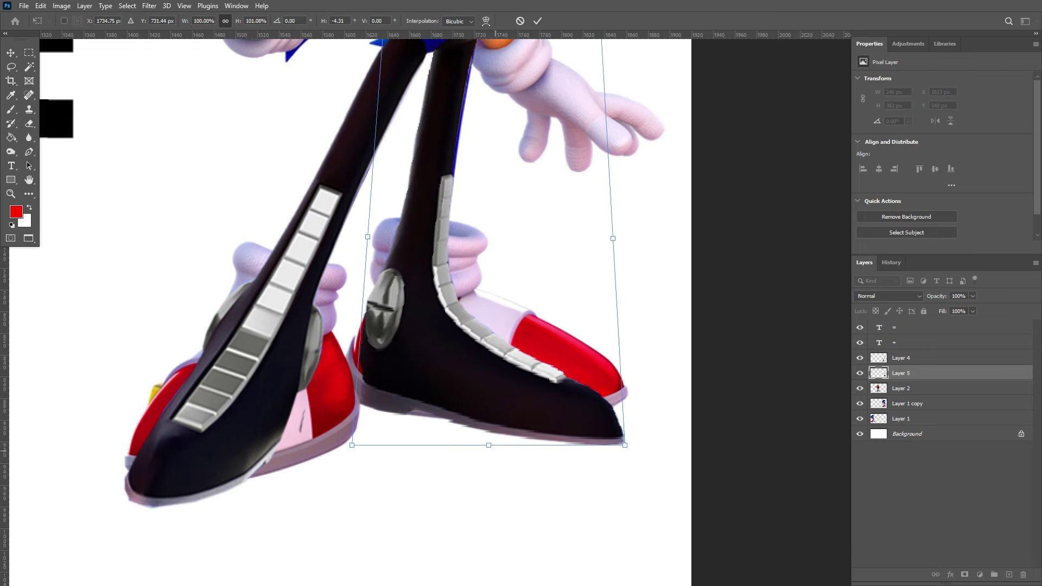
scroll(347, 313, up, 2)
drag(477, 164, 478, 89)
key(Return)
Lasso the second Sonic's original legs and shoes on Layer 1 copy, delete them and clear the selection
key(ctrl+0)
scroll(348, 313, up, 5)
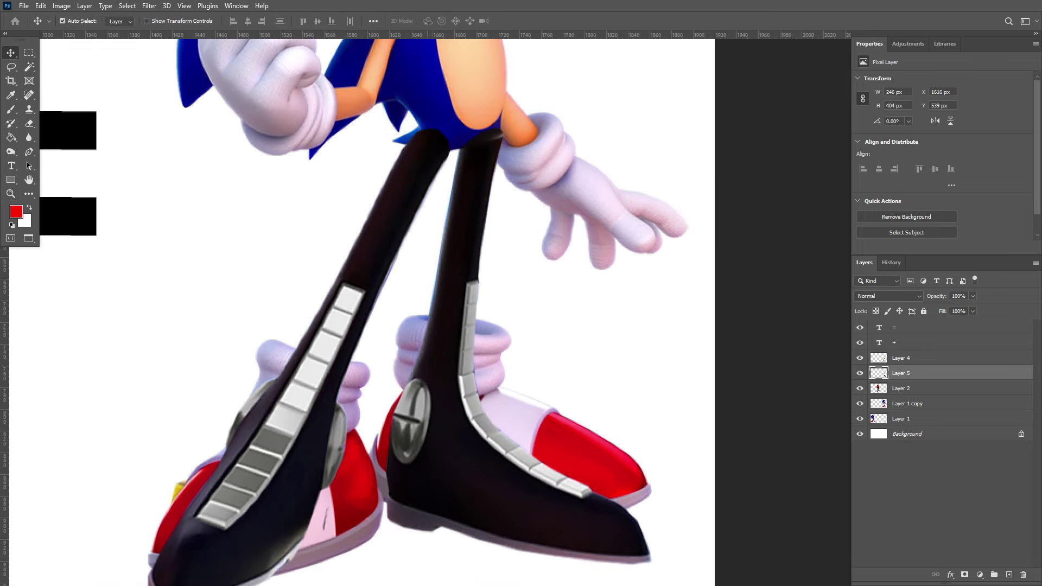
click(906, 403)
key(l)
drag(625, 399, 172, 453)
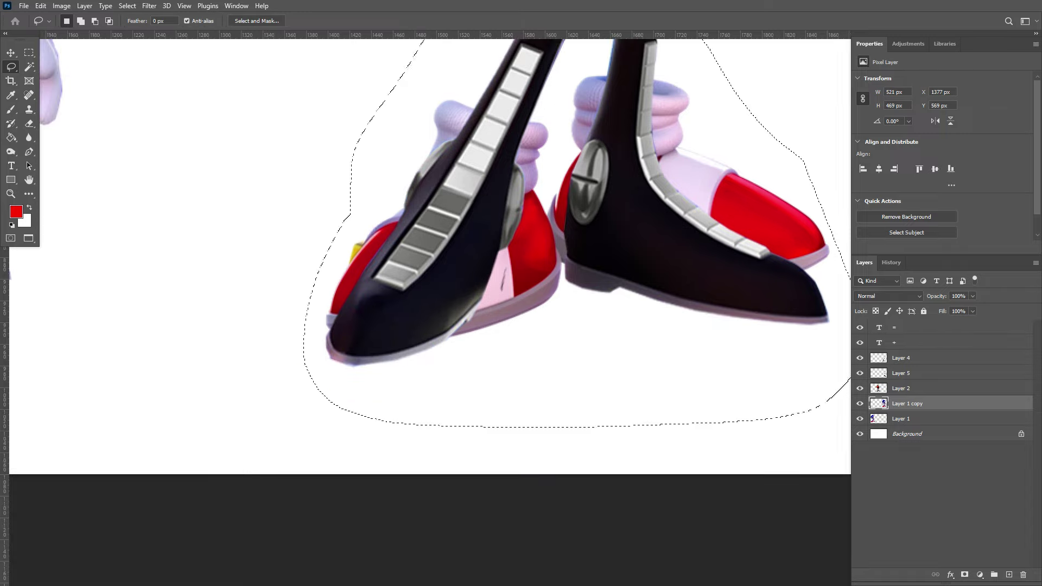
key(Delete)
key(ctrl+d)
Clean up where the new legs meet Sonic's hips, erasing the light corner atop the Layer 5 leg with a size 10 Eraser
scroll(434, 271, up, 3)
key(v)
click(901, 373)
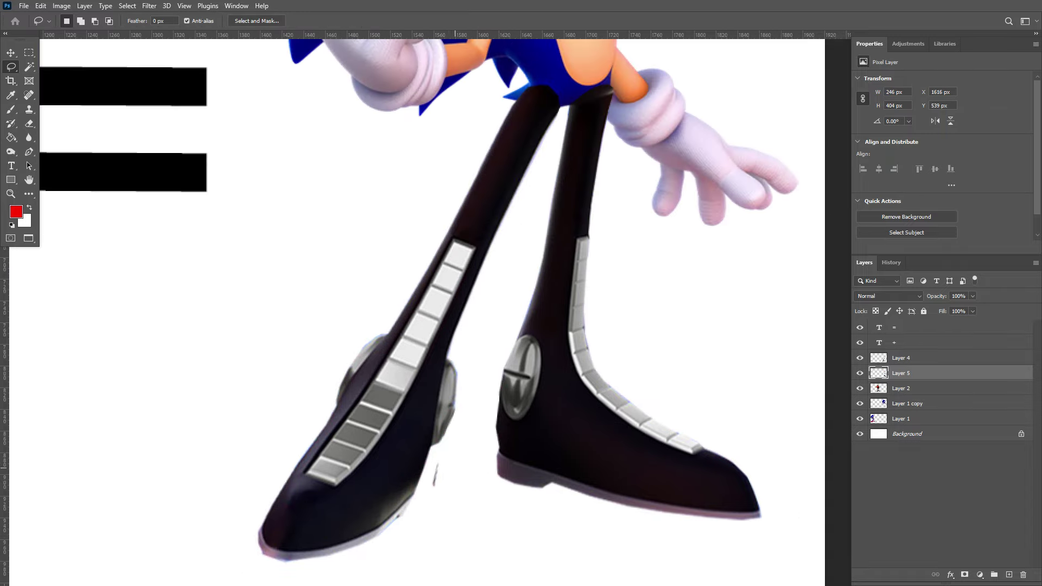
key(z)
scroll(454, 326, up, 2)
key(alt+])
key(ctrl+0)
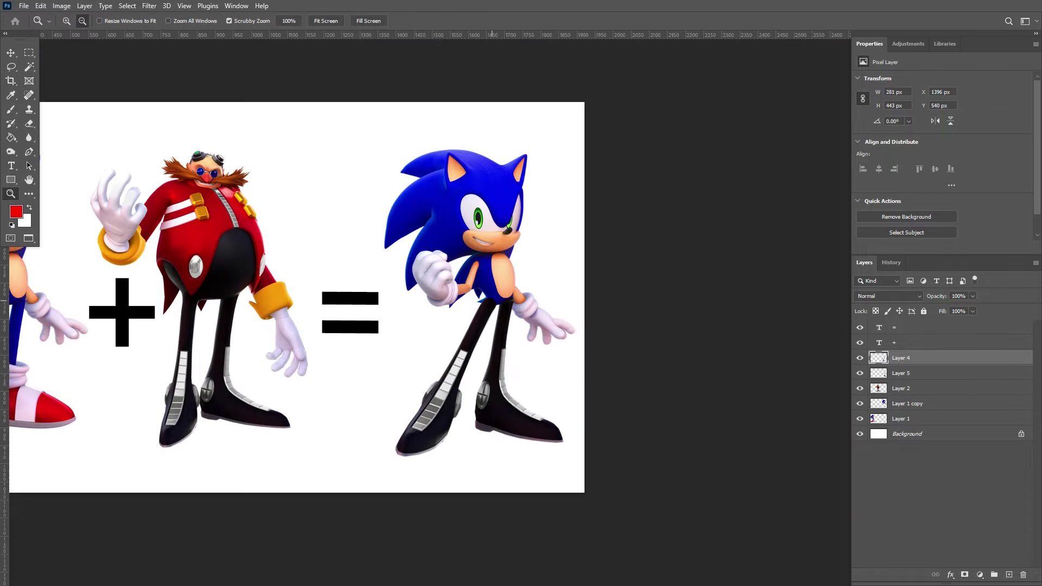
scroll(492, 300, up, 5)
key(e)
key(alt+[)
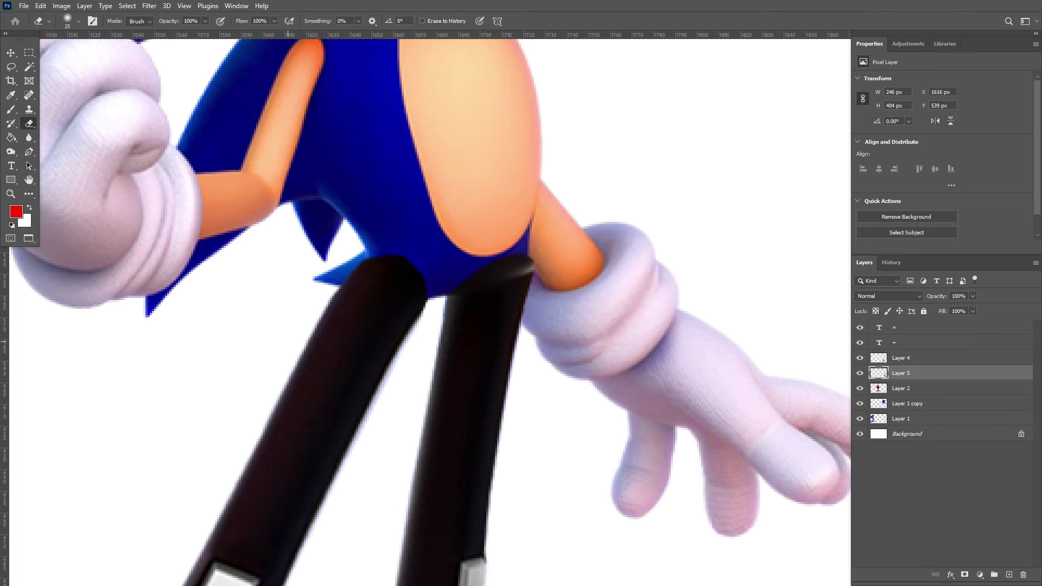
key(alt+])
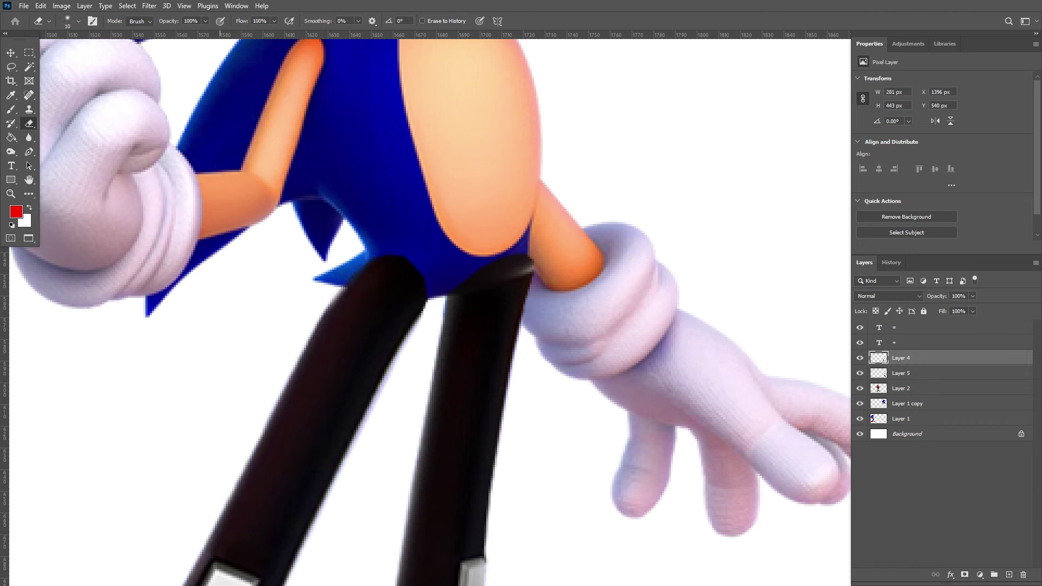
key(alt+[)
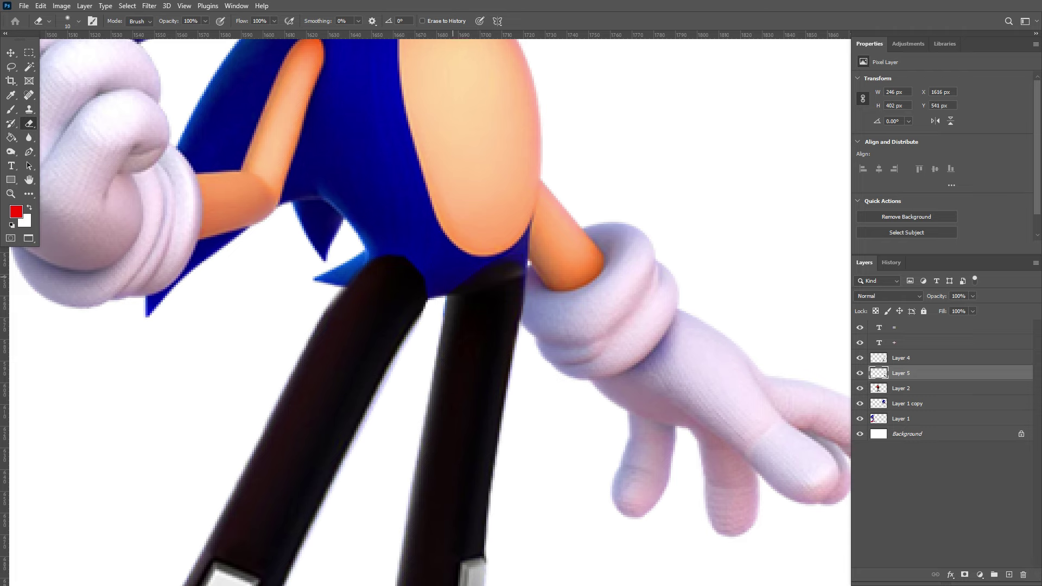
scroll(500, 266, down, 5)
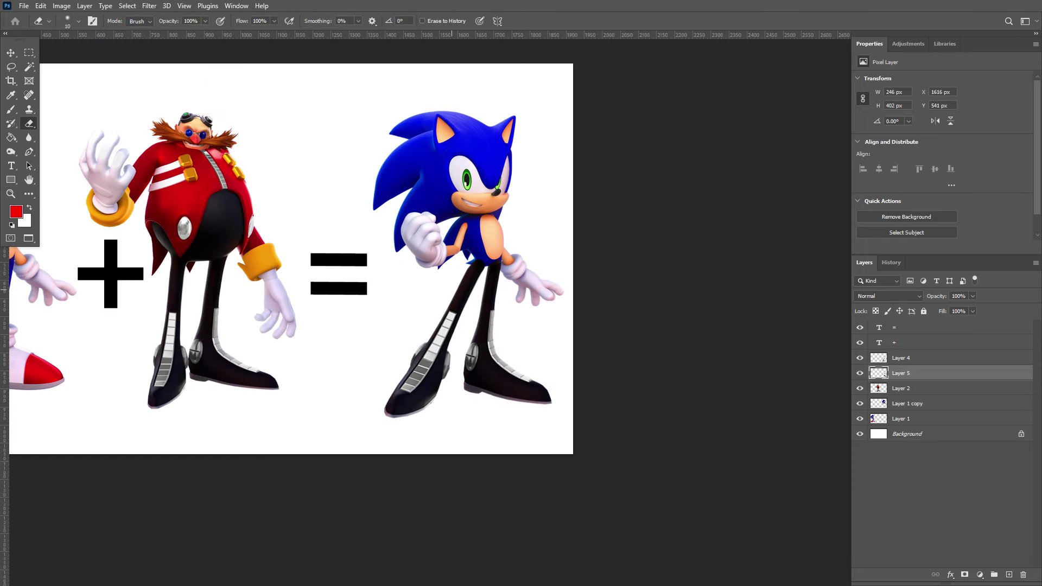
Start a Pen path around Eggman's coat, tracing its curved hem, the pointed front flap and the first side of the belly opening
key(z)
scroll(203, 217, up, 4)
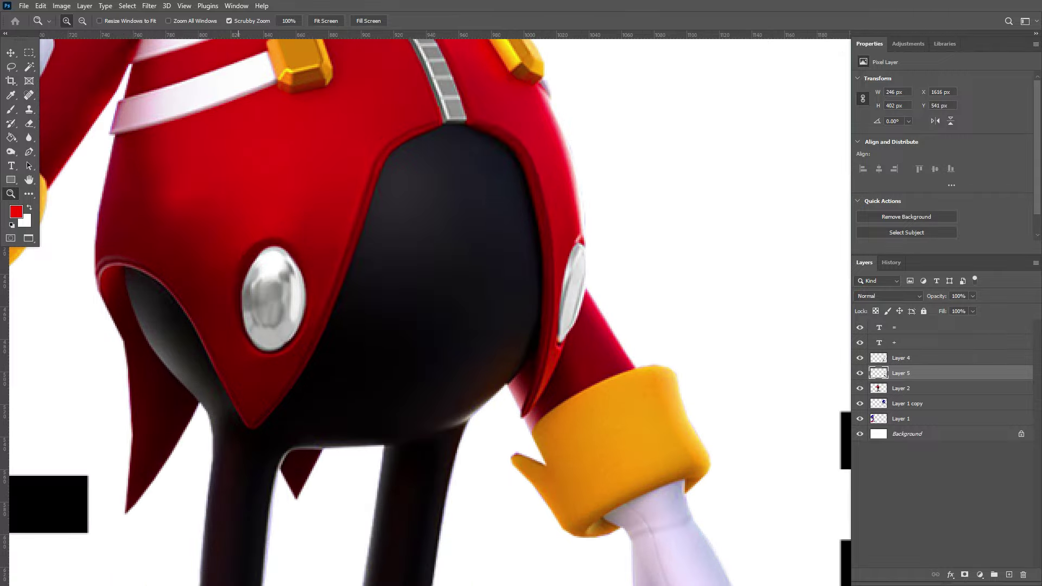
scroll(203, 218, down, 4)
key(ctrl+plus)
key(ctrl+plus)
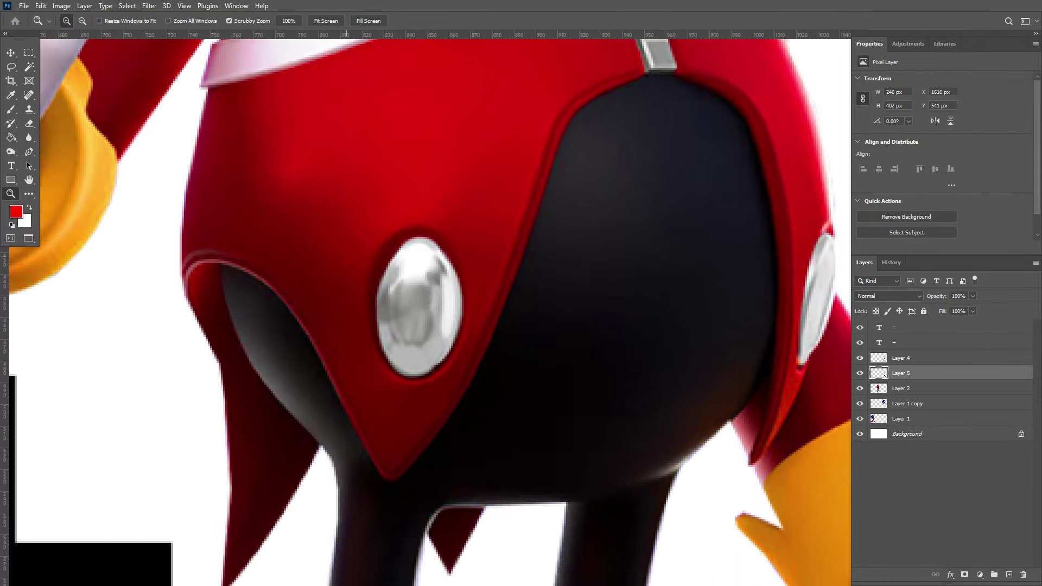
key(p)
click(154, 280)
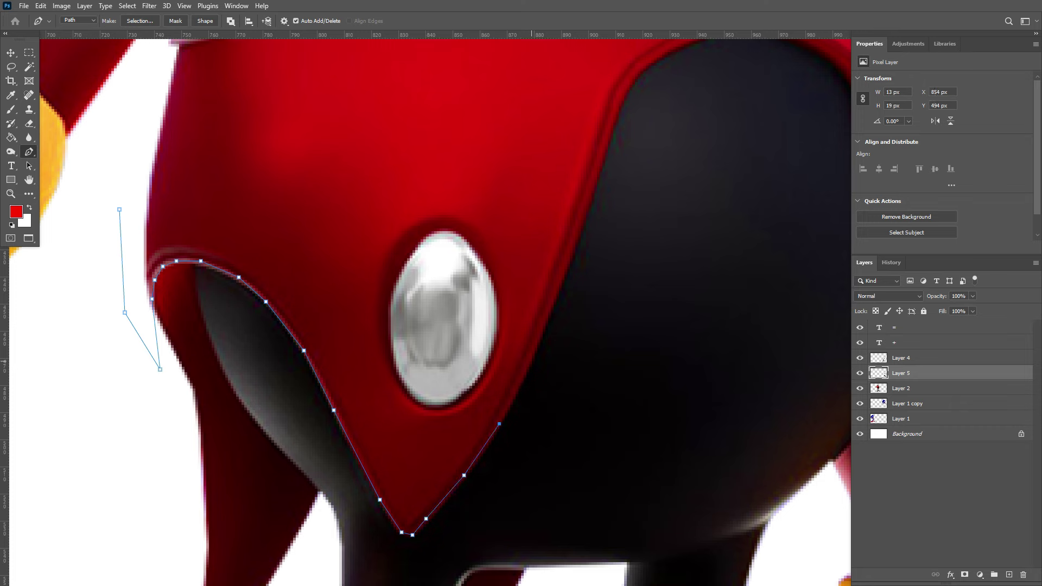
click(607, 150)
drag(607, 151, 235, 334)
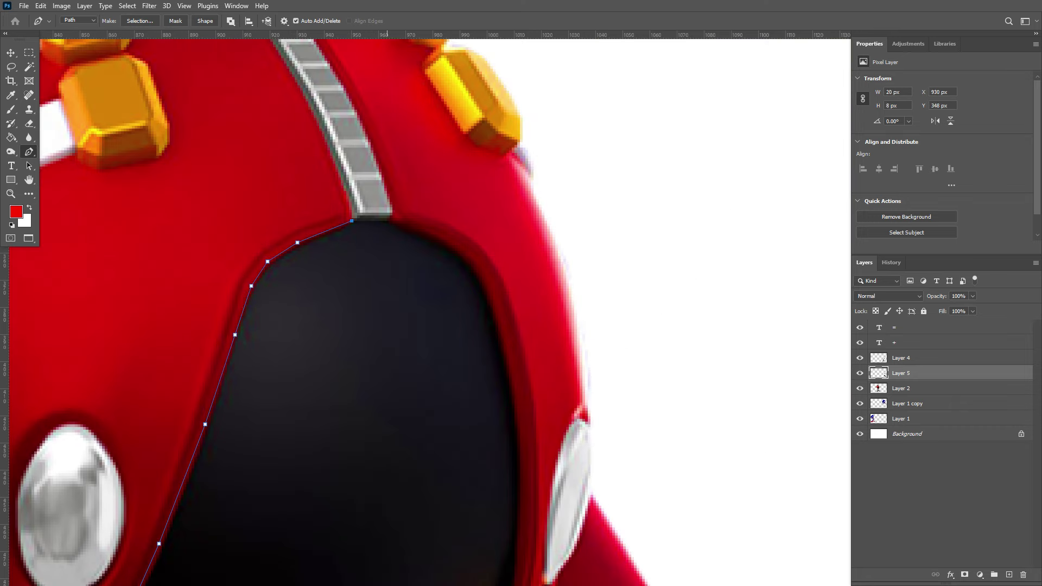
Continue the coat path down the other side of the belly opening, around the narrow flap and up past its silver button
drag(515, 395, 504, 141)
click(512, 208)
click(506, 311)
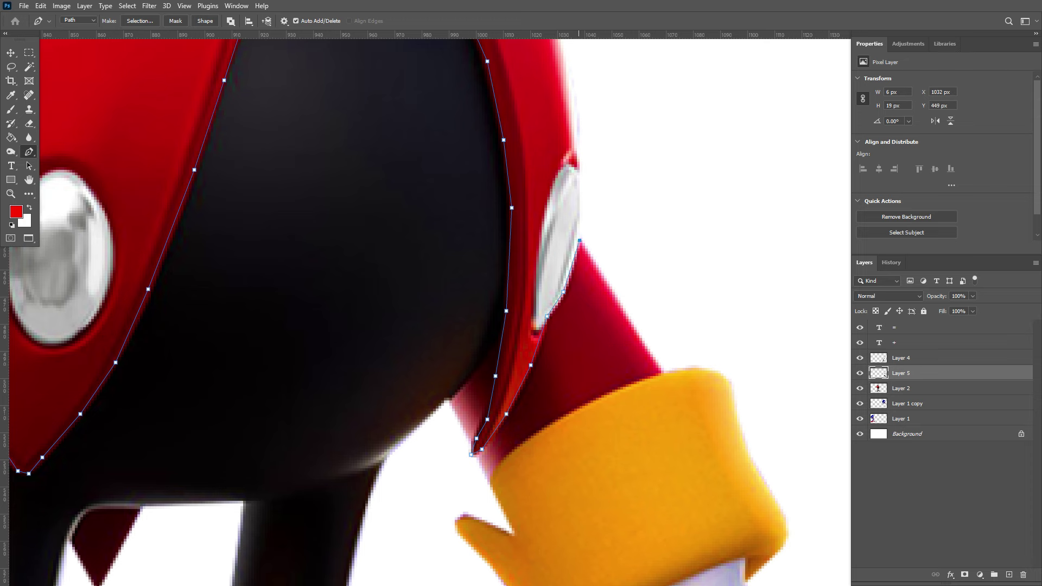
click(573, 190)
drag(572, 190, 553, 482)
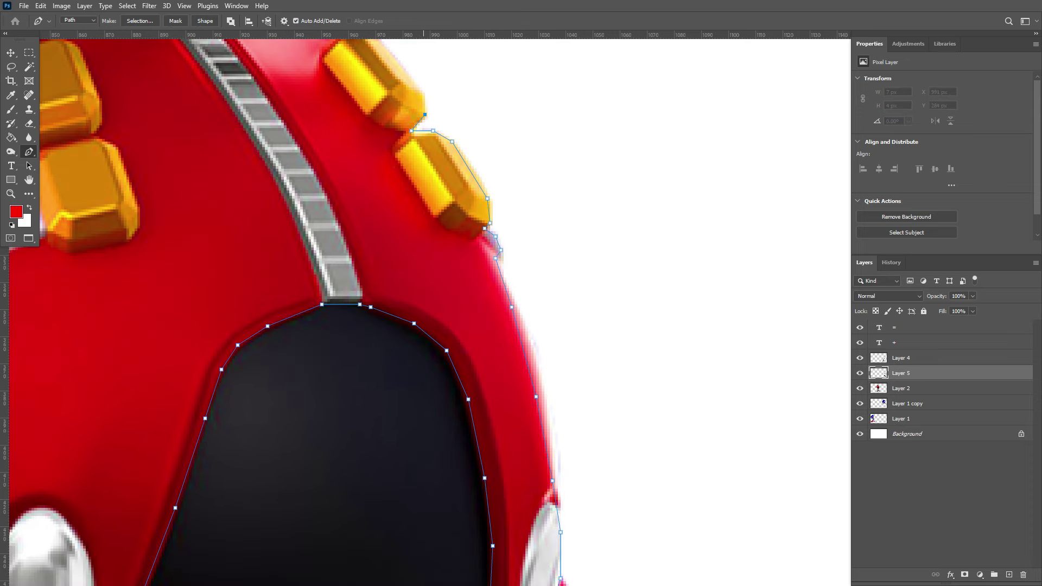
Trace the coat's outer edge, yellow buckles, collar below the chin and raised-arm sleeve, and load the path as a selection
drag(424, 106, 516, 340)
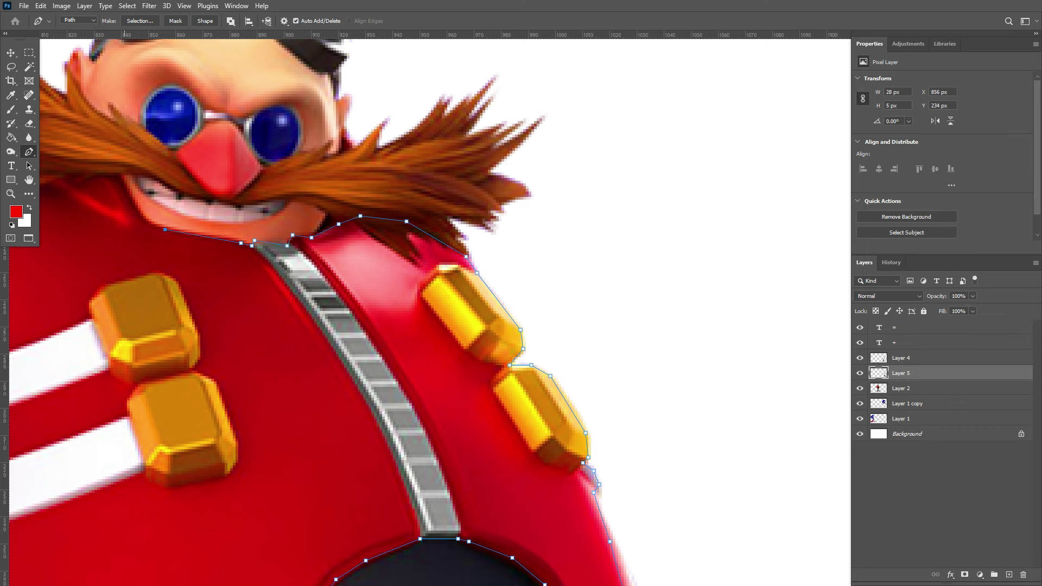
drag(117, 217, 365, 186)
click(297, 144)
click(245, 144)
click(177, 144)
drag(177, 144, 520, 45)
click(401, 140)
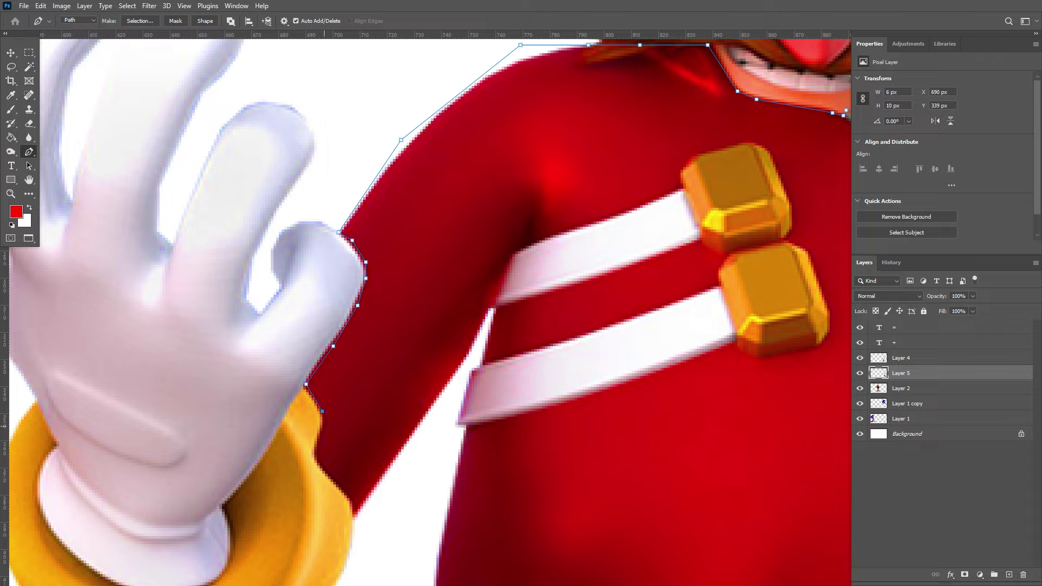
scroll(380, 326, down, 3)
click(384, 500)
scroll(380, 326, down, 3)
key(ctrl+Return)
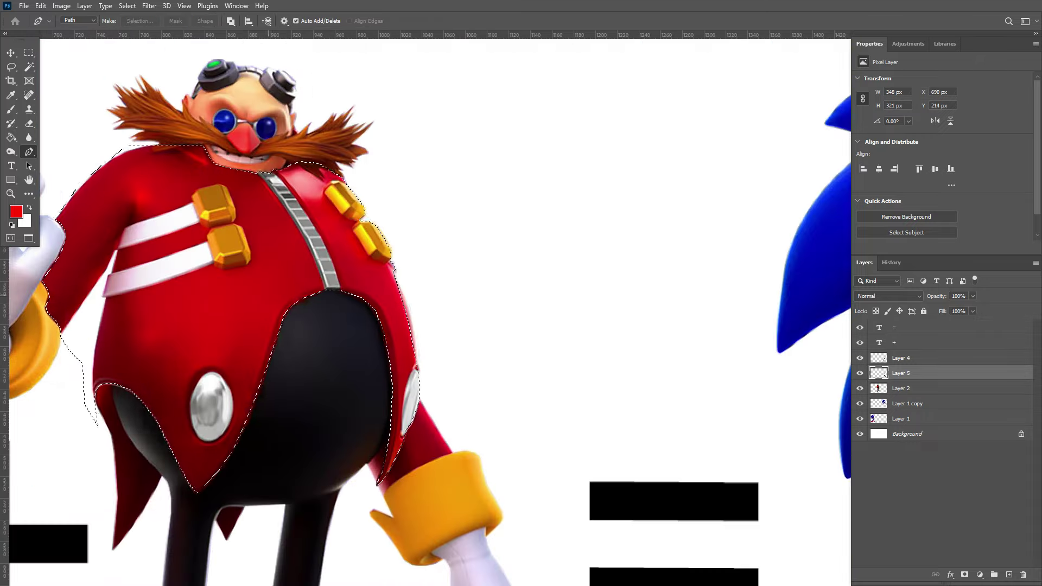
Copy the selected coat area from Layer 2 to a new layer
key(v)
key(Right)
key(Return)
click(901, 388)
key(ctrl+j)
Place the coat copy on the second Sonic's torso and scale it down to roughly his body size
drag(236, 320, 536, 434)
key(ctrl+t)
drag(745, 283, 541, 471)
drag(454, 552, 559, 370)
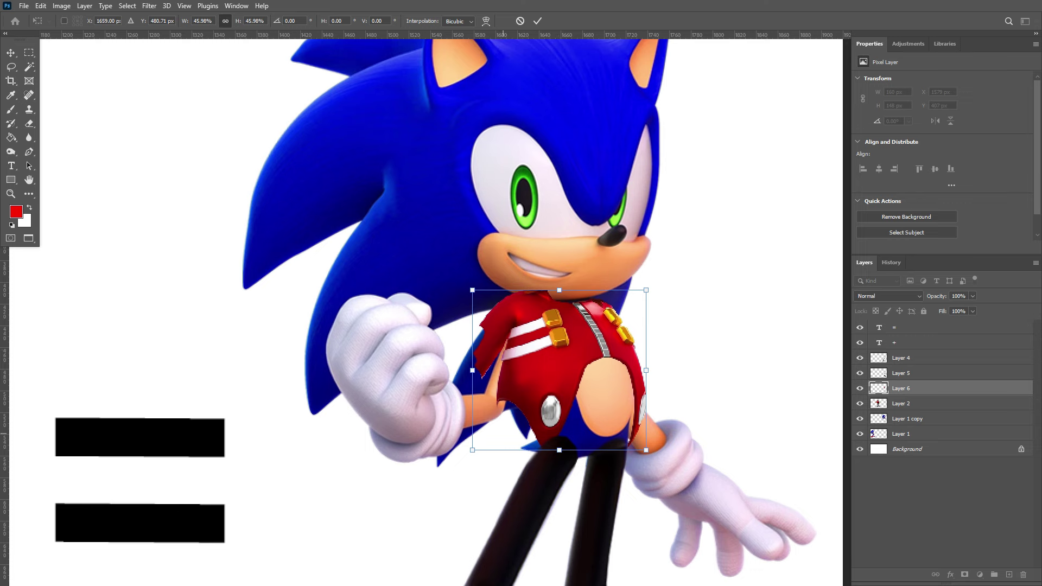
drag(472, 450, 446, 477)
key(Return)
Raise the coat layer above Layer 4, scale it to 76.32% and rotate it about -4.6° to follow Sonic's torso
key(ctrl+bracketright)
key(ctrl+bracketright)
key(ctrl+t)
drag(607, 312, 658, 308)
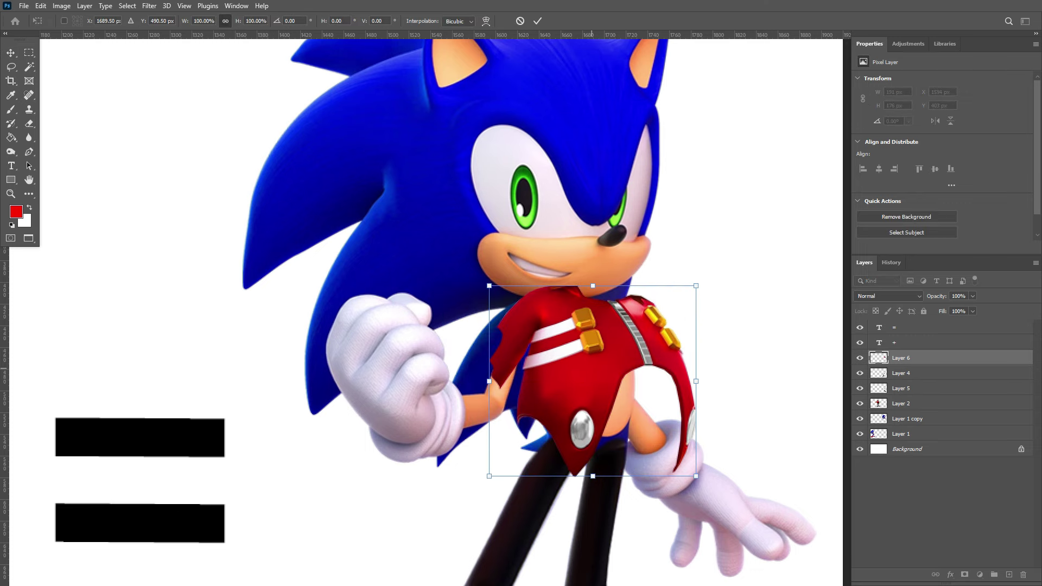
drag(696, 476, 643, 431)
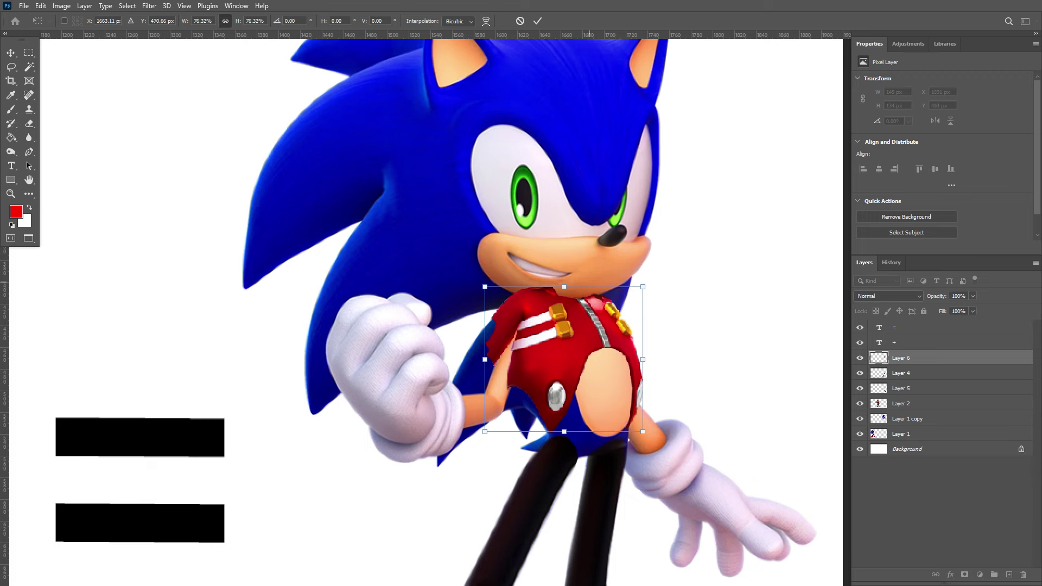
drag(692, 255, 682, 235)
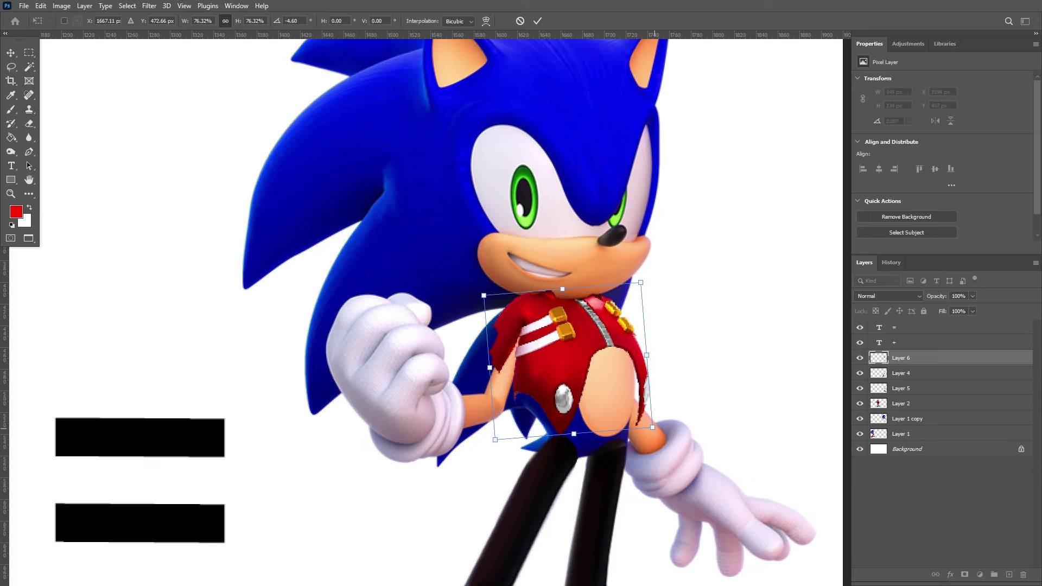
Distort the coat's lower corners and stretch it to 87.10% height so it reaches Sonic's hips
drag(652, 428, 642, 426)
drag(569, 433, 562, 446)
drag(490, 459, 494, 459)
drag(635, 433, 637, 445)
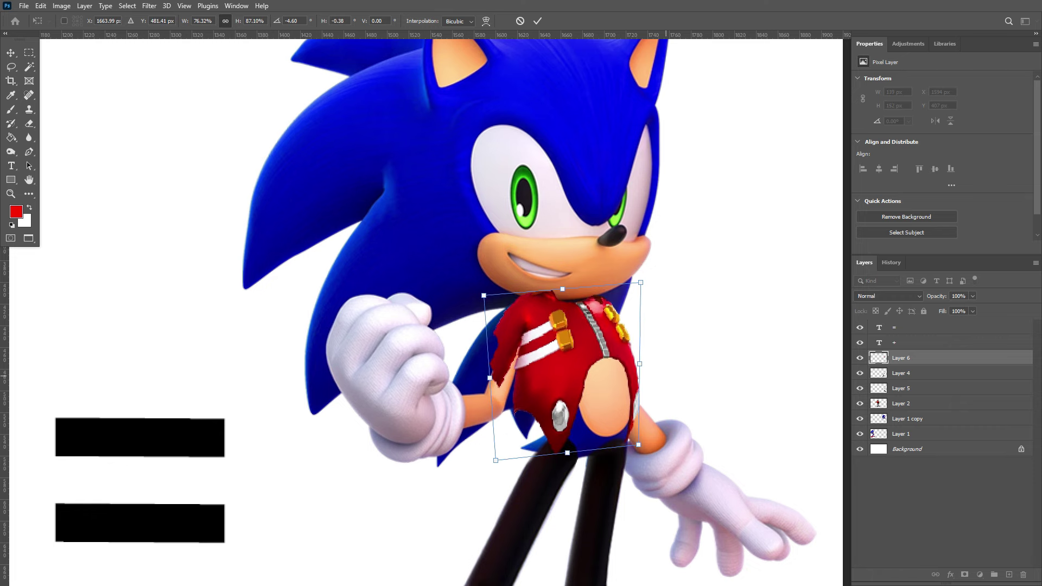
key(Return)
Hide Layer 6, trace the second Sonic's bent bare arm on Layer 1 copy with the Pen tool and load it as a selection
key(z)
key(ctrl+plus)
key(ctrl+plus)
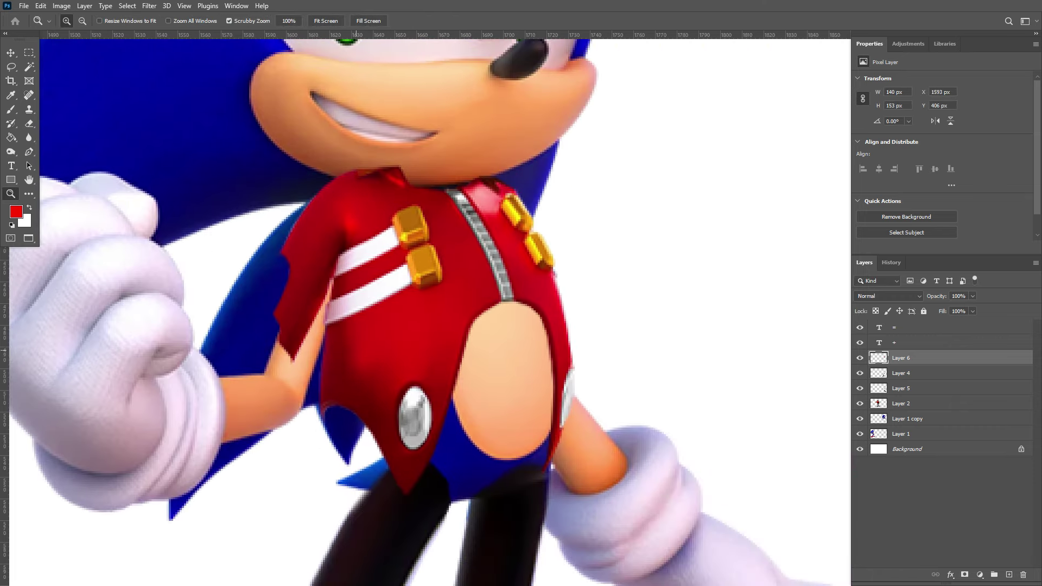
scroll(521, 321, down, 6)
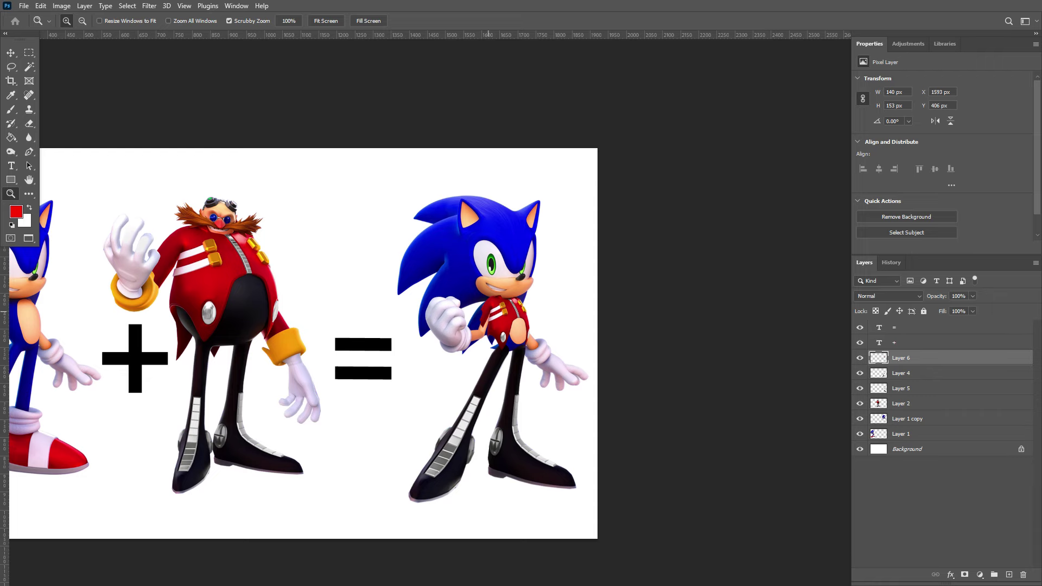
scroll(505, 326, up, 8)
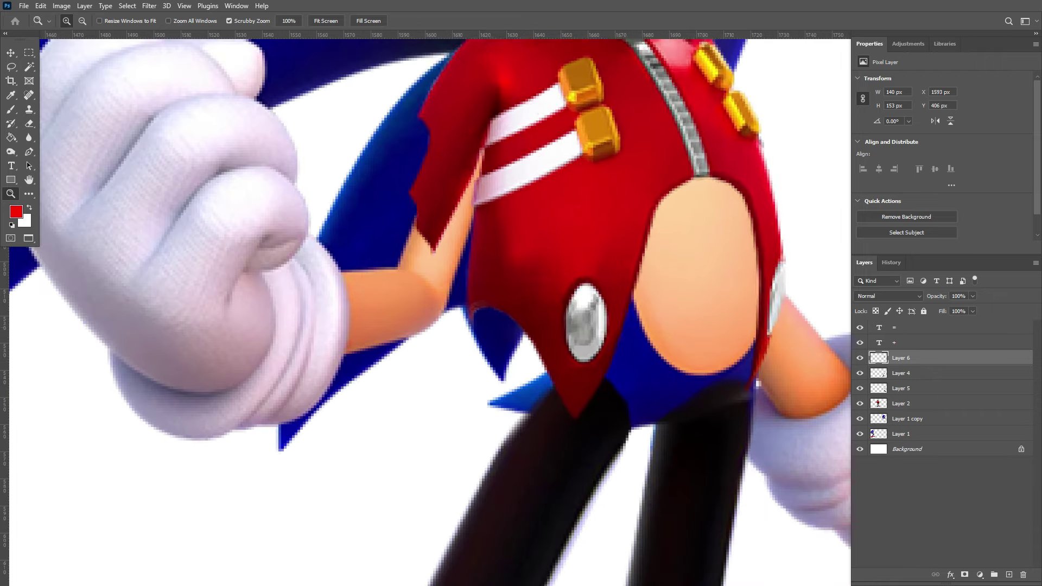
click(860, 358)
click(906, 419)
key(p)
click(465, 230)
click(487, 168)
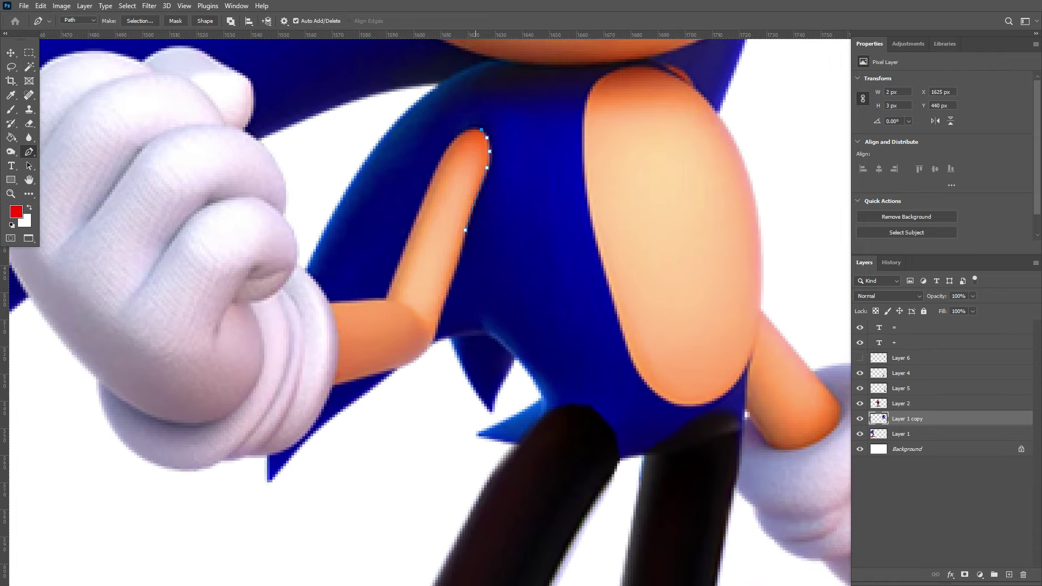
click(472, 130)
click(457, 134)
key(ctrl+Return)
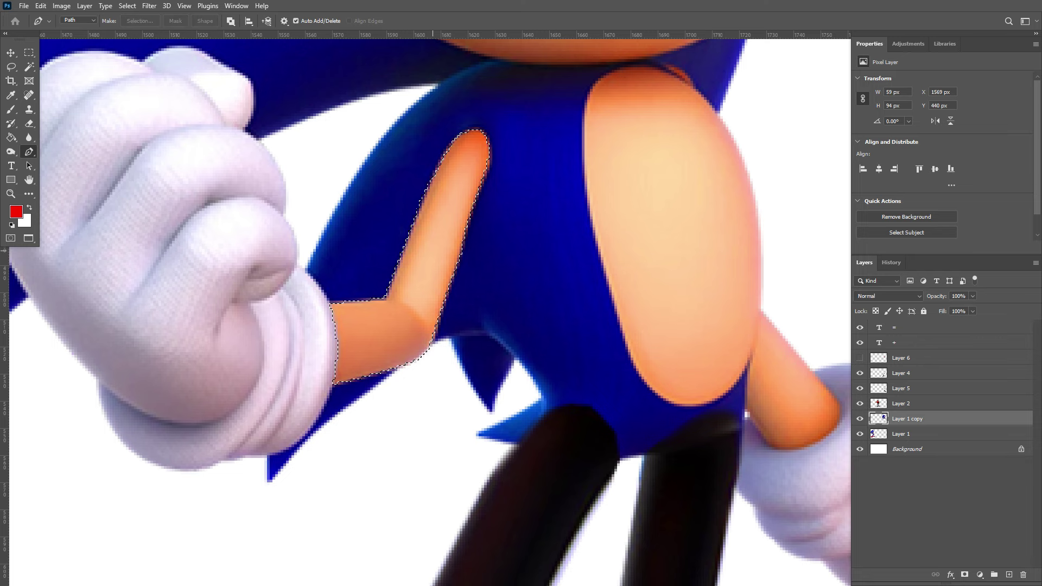
Trace Sonic's other bare arm, add it to the selection and copy both arms to a new layer
scroll(426, 308, right, 3)
key(v)
key(p)
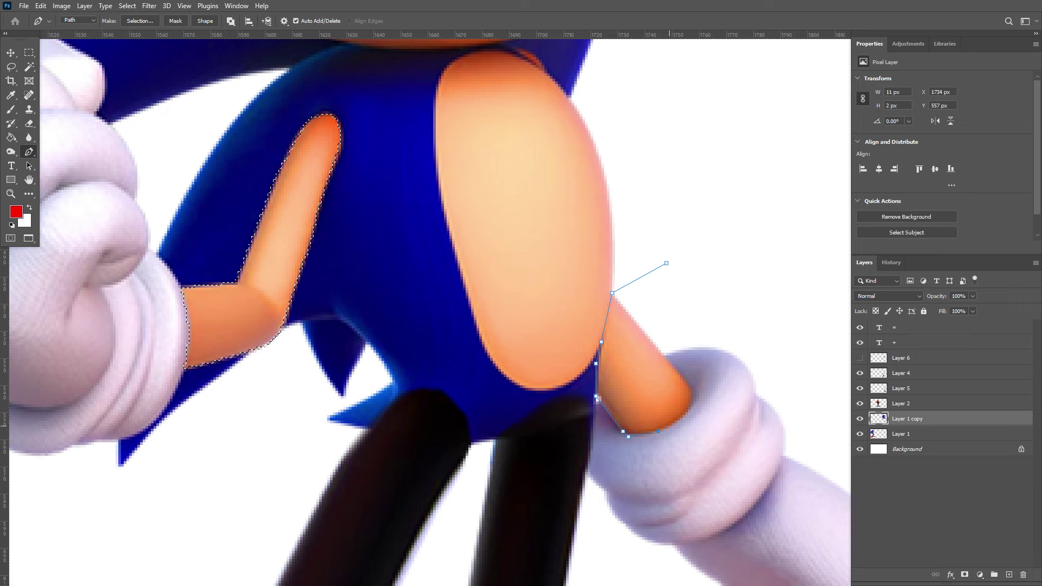
key(ctrl+shift+Return)
key(ctrl+minus)
key(ctrl+minus)
key(v)
key(ctrl+j)
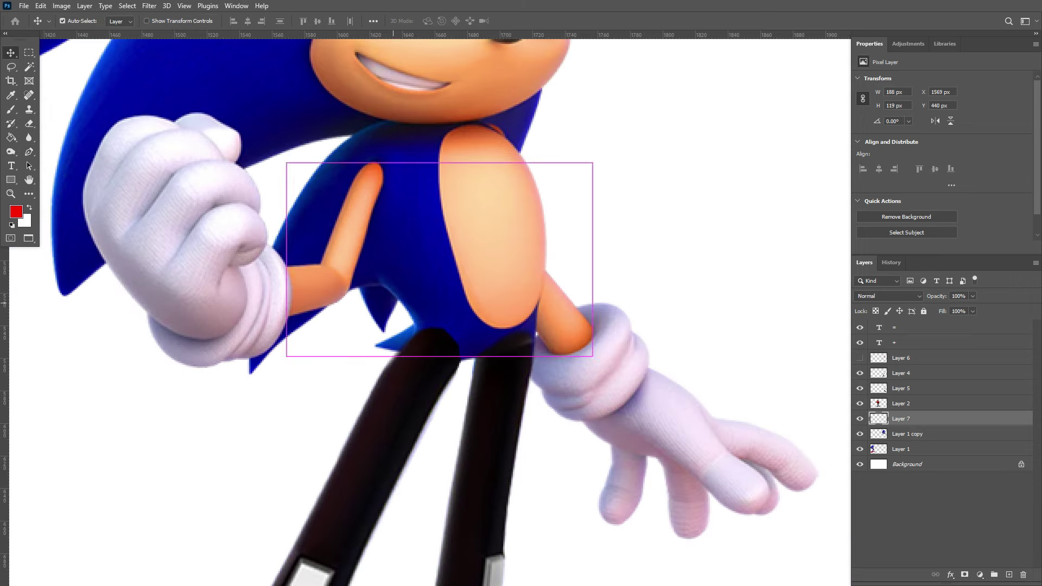
Show the coat layer again and colorize the copied arms red with Hue 360, Saturation 94 and Lightness -48
click(860, 358)
key(ctrl+u)
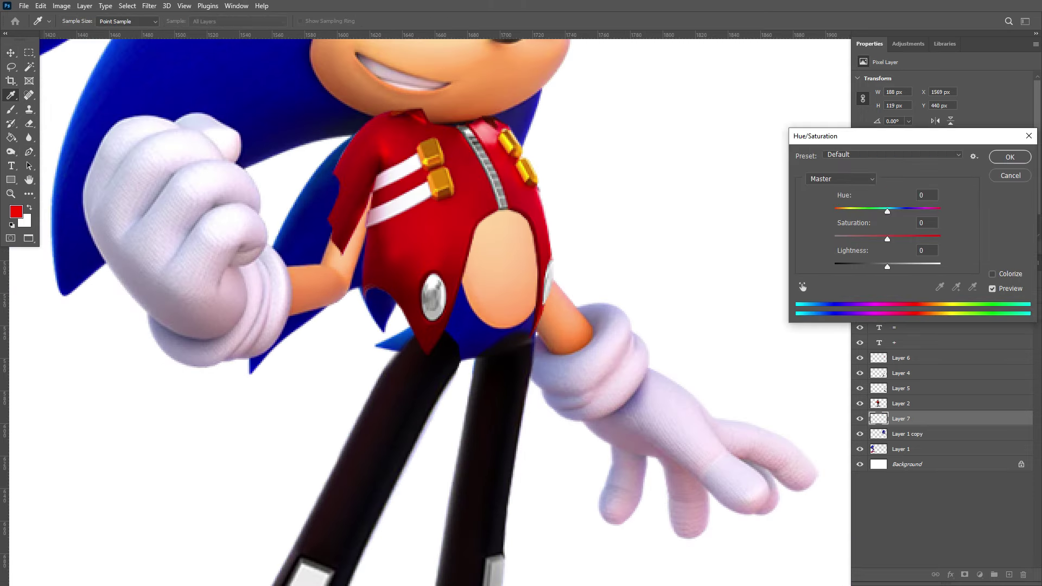
click(992, 274)
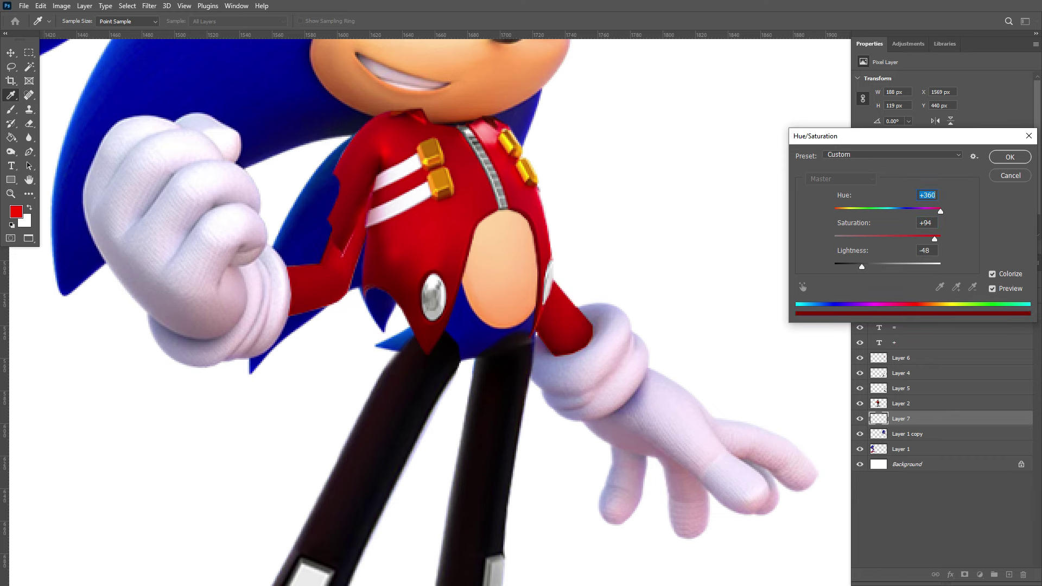
key(Return)
Erase the coat's ragged sleeve edge and the excess collar under Sonic's chin on Layer 6
key(ctrl+plus)
click(901, 357)
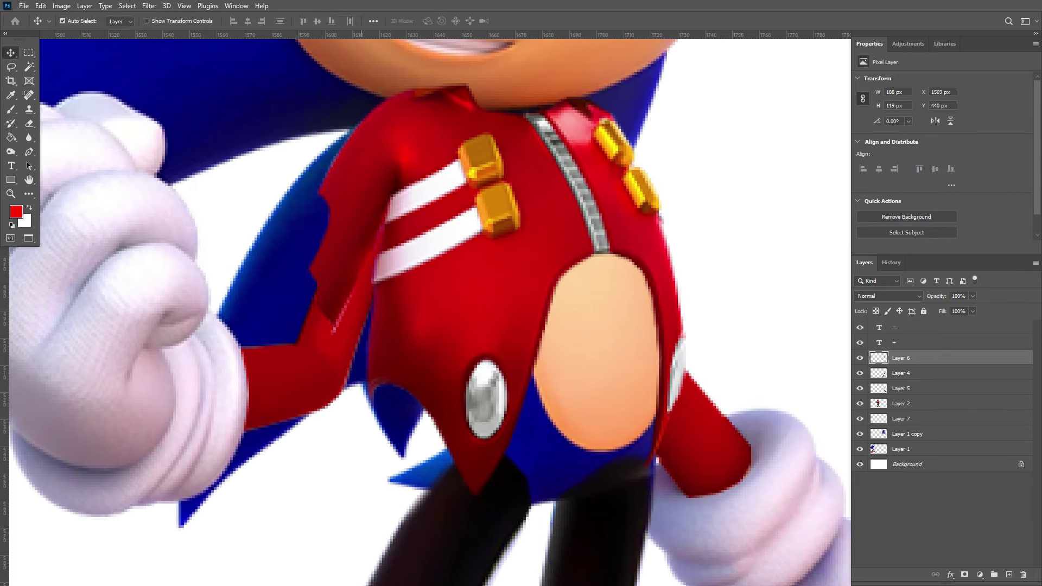
key(e)
mouse_move(347, 171)
mouse_down()
mouse_move(314, 282)
mouse_move(361, 265)
mouse_move(360, 188)
mouse_up()
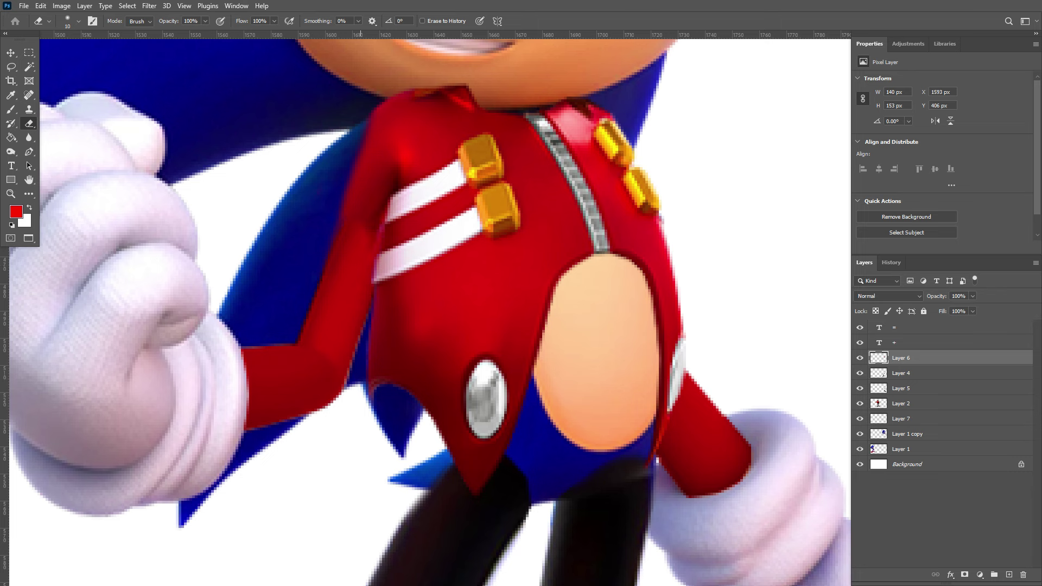
drag(458, 89, 433, 97)
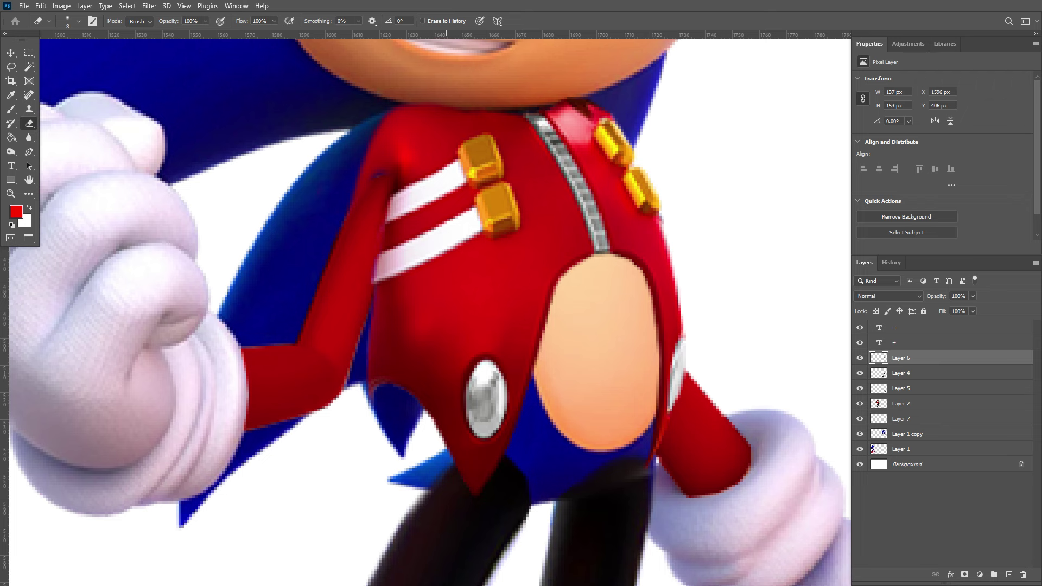
Blend the red arm into the coat's shoulder with the Clone Stamp on Layer 7, and touch up the seam on Layer 6
key(s)
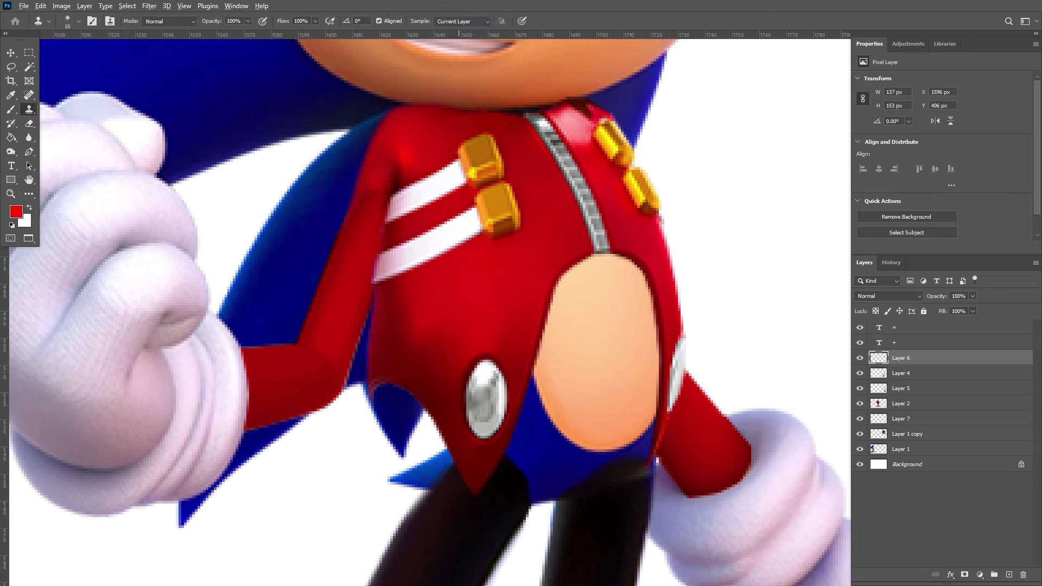
ctrl+click(360, 304)
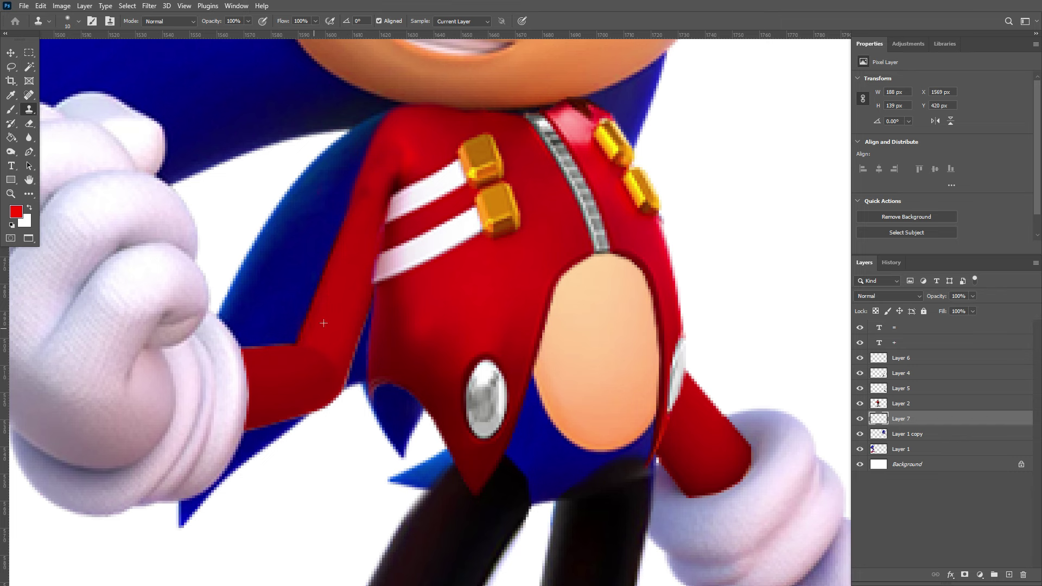
ctrl+click(382, 304)
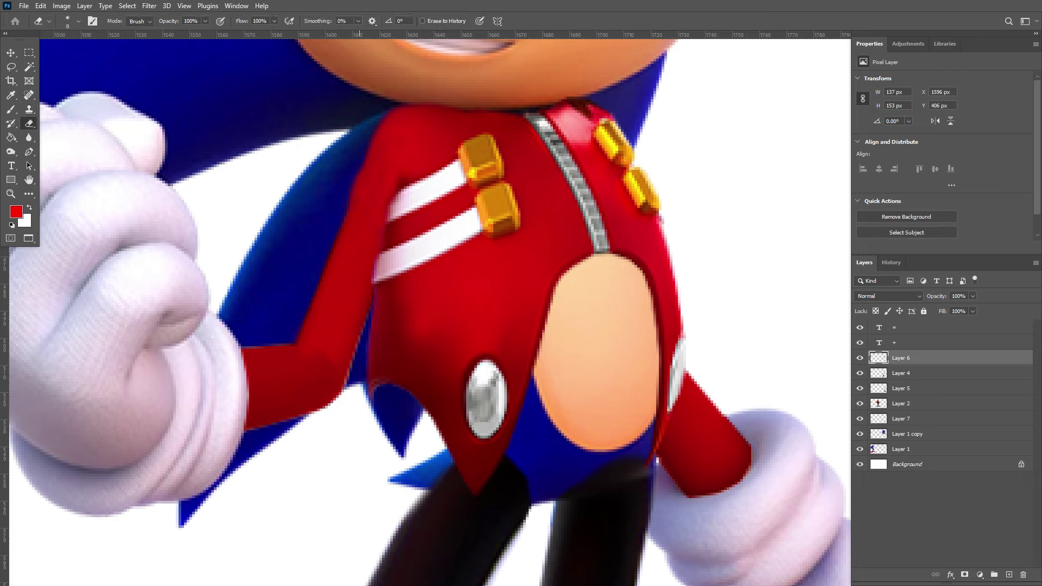
key(z)
alt+click(416, 210)
key(ctrl+minus)
key(ctrl+minus)
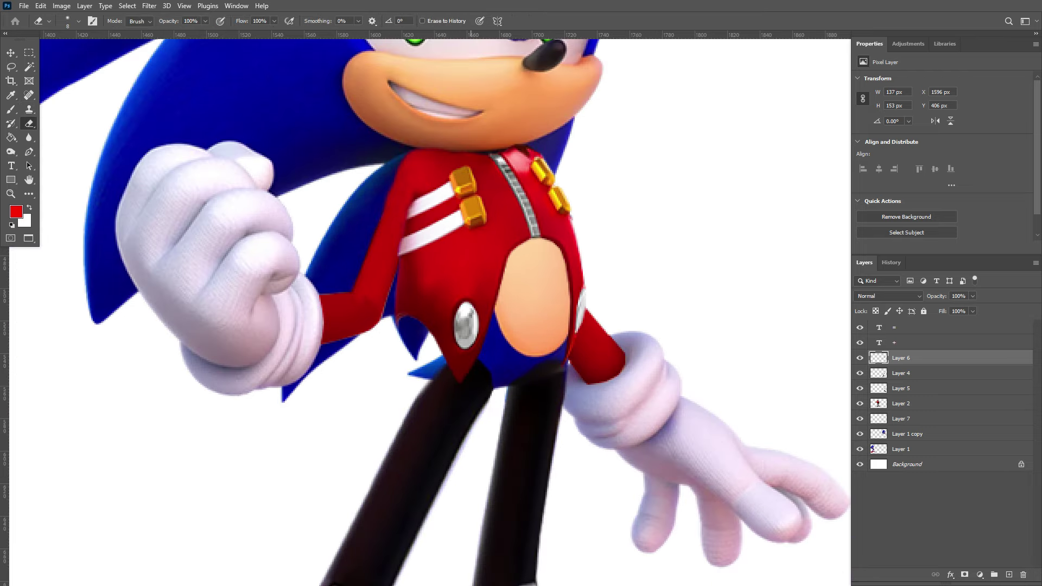
key(e)
key(ctrl+minus)
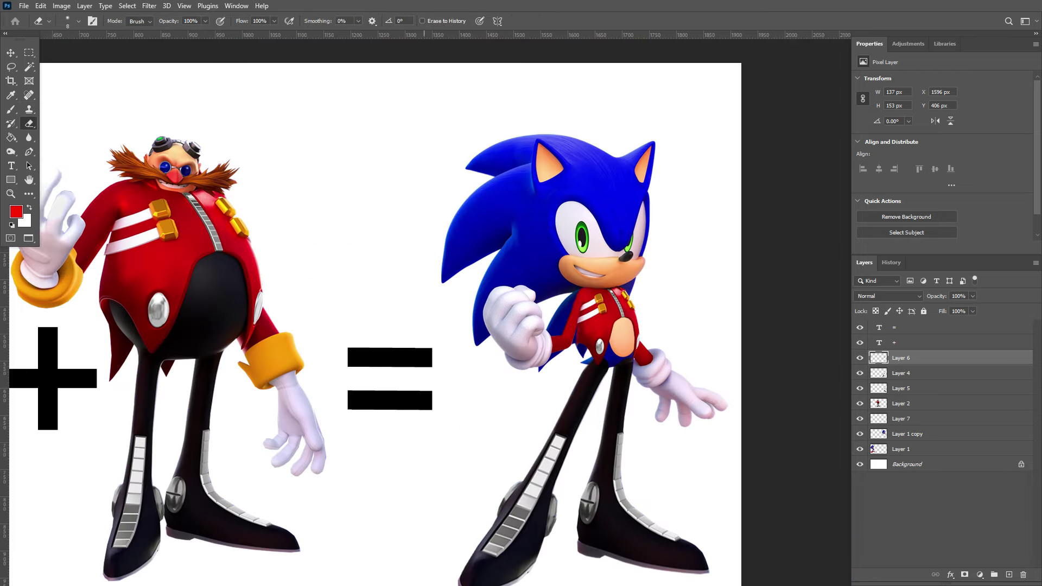
Lasso Eggman's moustache, nose and surrounding face on Layer 2 and copy the area to a new layer
key(v)
scroll(173, 173, up, 5)
click(901, 403)
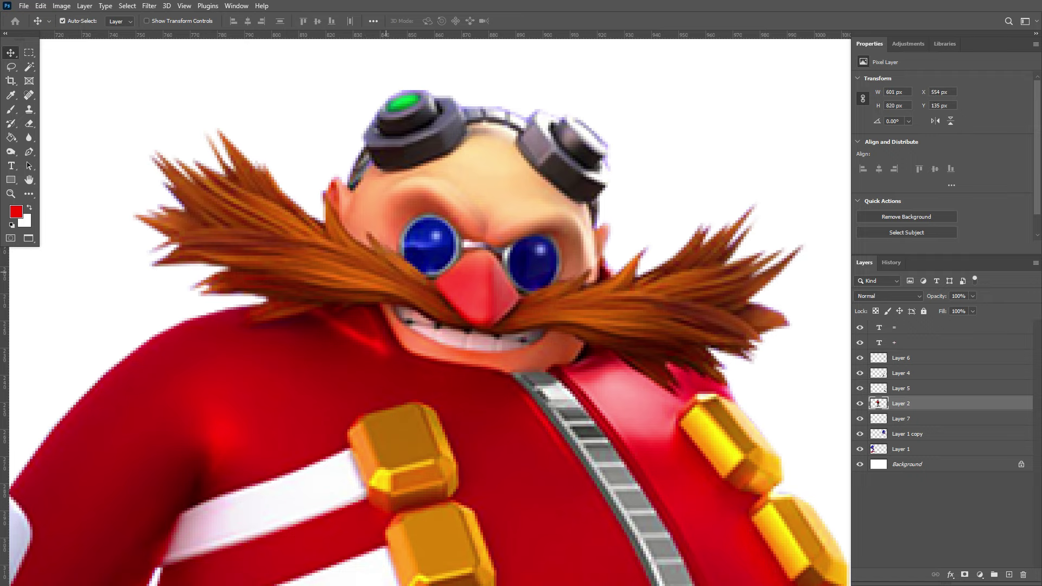
scroll(384, 309, down, 5)
scroll(358, 309, up, 2)
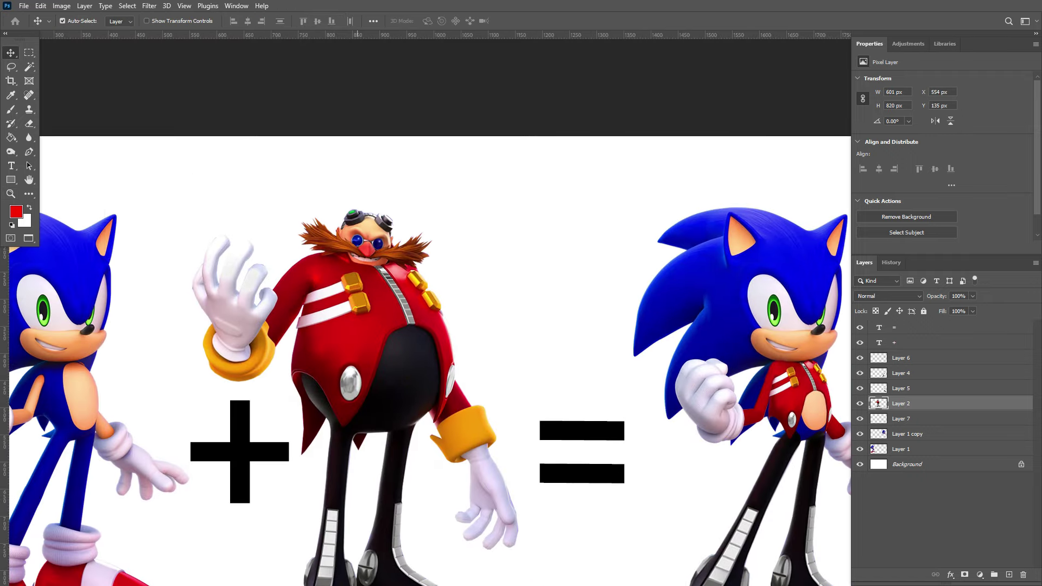
key(z)
mouse_move(374, 249)
mouse_down()
mouse_move(421, 300)
mouse_move(647, 133)
mouse_up()
key(l)
scroll(65, 185, down, 3)
mouse_move(224, 142)
mouse_down()
mouse_move(65, 184)
mouse_move(87, 282)
mouse_up()
scroll(87, 282, down, 4)
key(v)
key(ctrl+j)
Move the moustache copy onto the second Sonic's face, enlarge it to 134.82% and tilt it counter-clockwise to match his head
mouse_move(253, 188)
mouse_down()
mouse_move(667, 228)
mouse_move(673, 282)
mouse_up()
scroll(673, 232, right, 5)
key(ctrl+t)
drag(744, 348, 787, 380)
drag(624, 304, 659, 263)
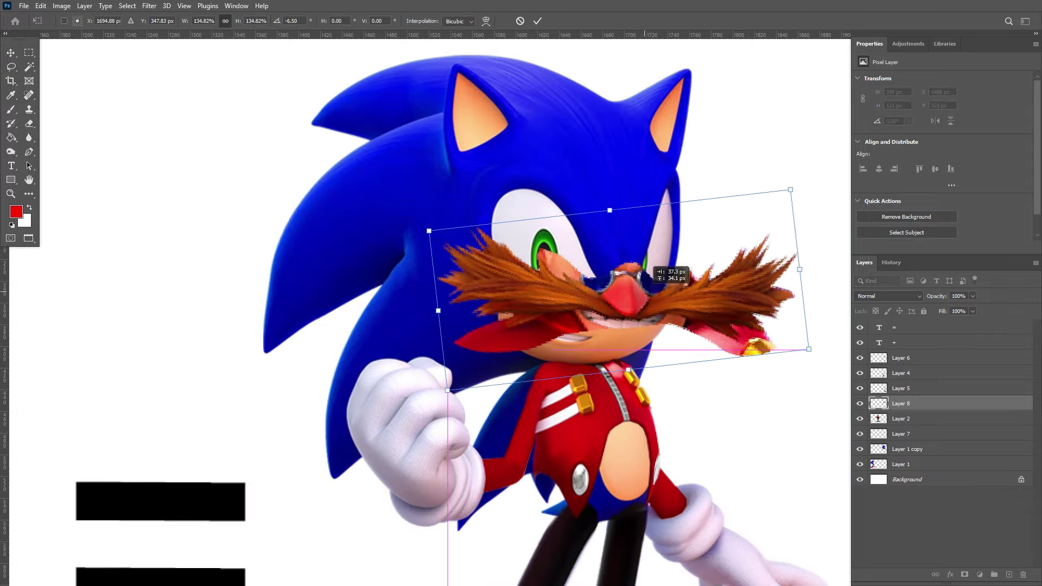
drag(413, 413, 402, 399)
key(Return)
Select the face and goggles above the moustache and nose on Layer 8 with a Pen path and delete them
key(z)
scroll(543, 299, up, 5)
scroll(542, 298, down, 1)
key(p)
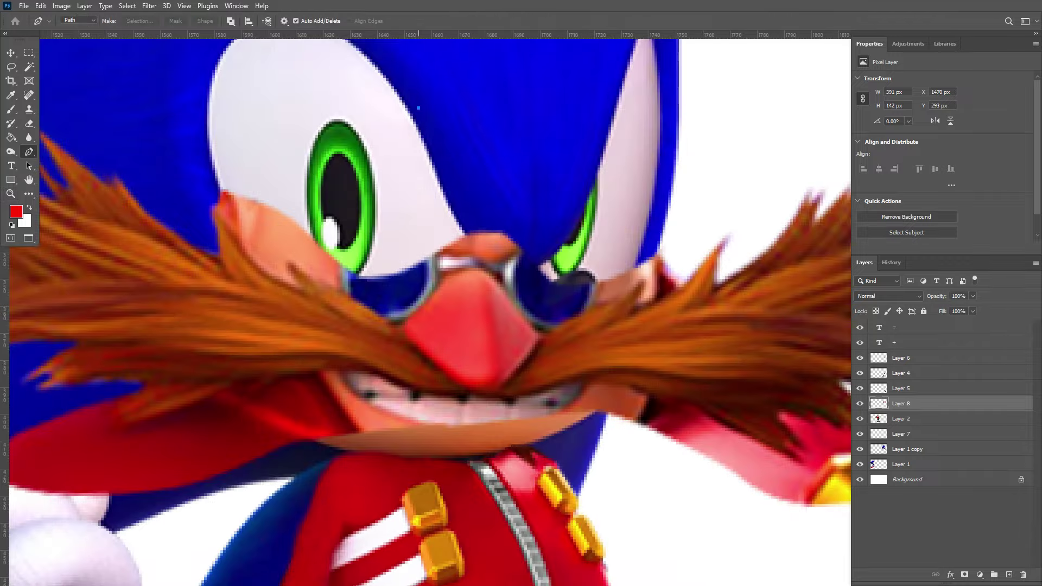
click(418, 108)
click(229, 111)
click(203, 131)
click(201, 194)
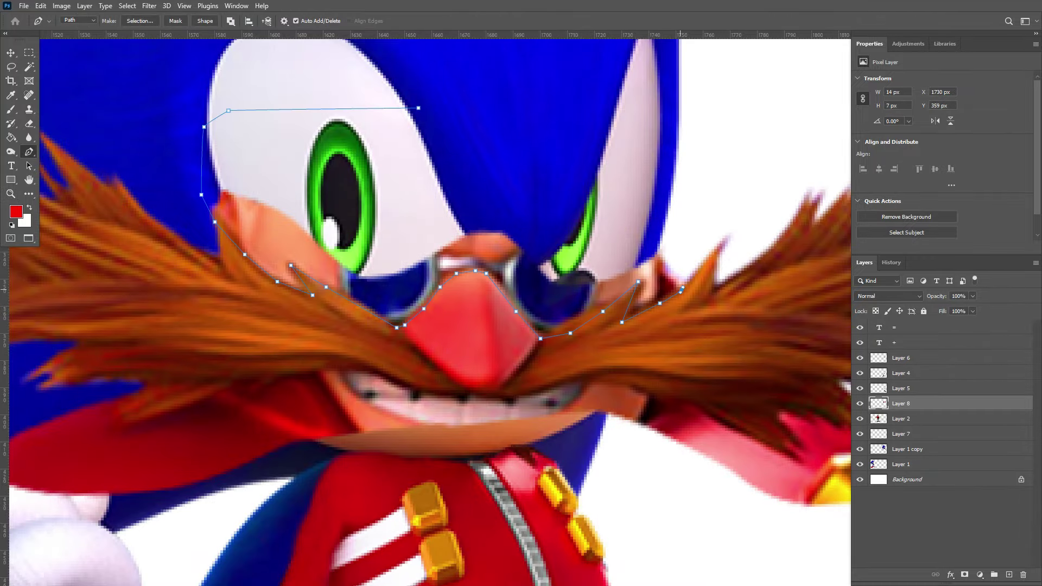
key(ctrl+Return)
Trace a Pen path around the leftover sleeve and follow the ragged lower hair edge of the moustache's right half
scroll(428, 304, down, 3)
scroll(428, 304, right, 5)
click(179, 356)
click(640, 402)
click(686, 321)
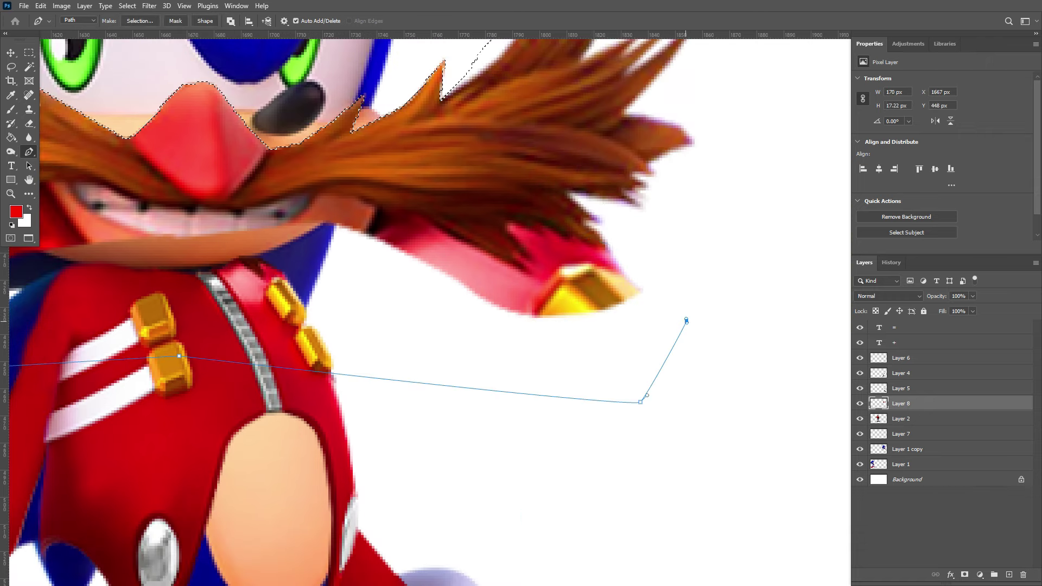
click(559, 234)
click(529, 221)
click(488, 217)
click(518, 244)
click(491, 234)
click(513, 263)
click(445, 229)
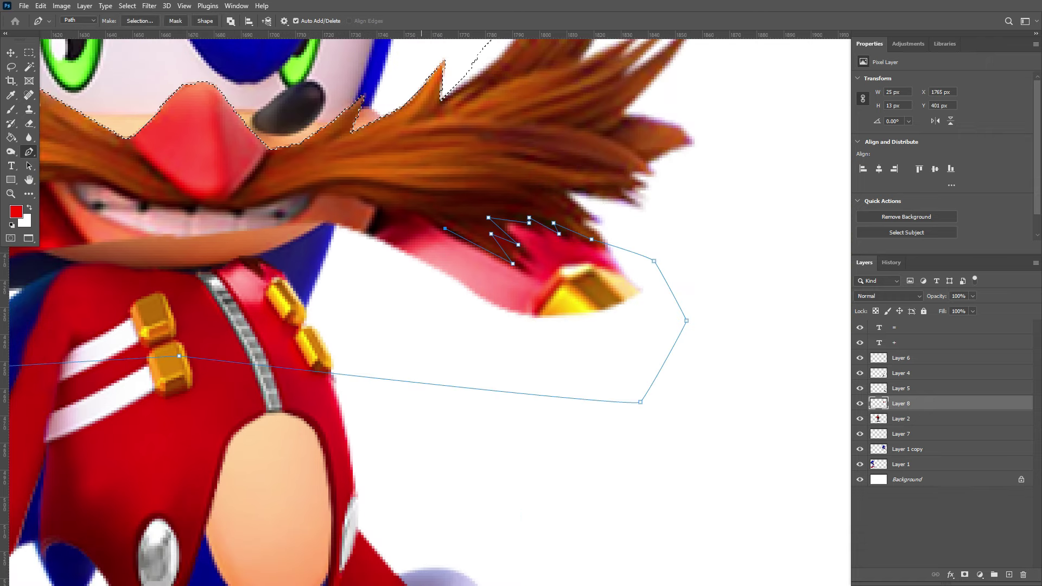
click(317, 191)
click(293, 190)
click(239, 207)
click(190, 204)
Continue the path along the moustache's left lower edge, convert it to a selection, and delete the leftover mouth and coat
scroll(428, 304, left, 5)
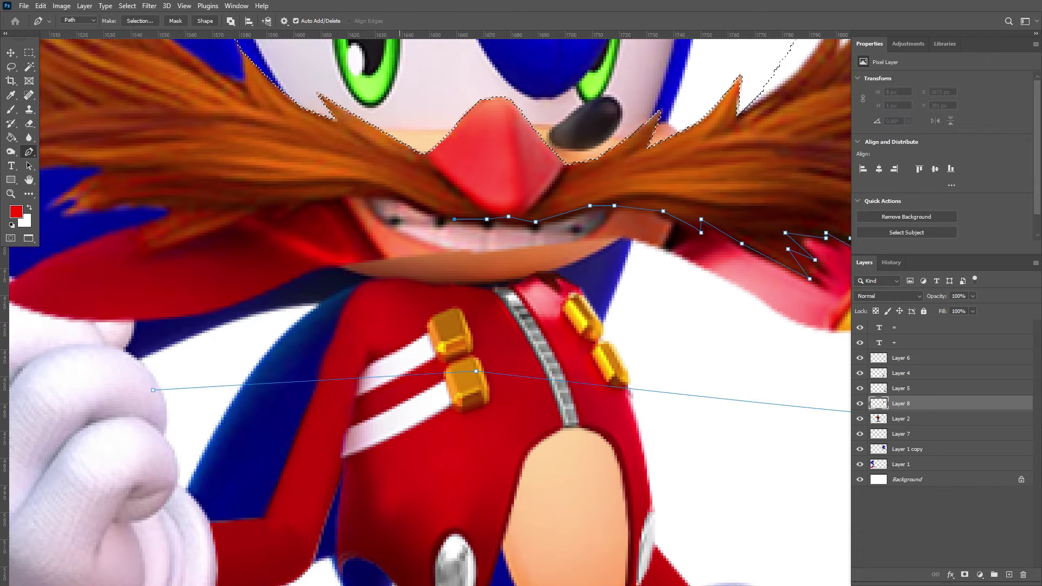
click(455, 219)
click(397, 200)
click(305, 200)
click(281, 210)
click(265, 203)
click(218, 227)
click(164, 240)
click(151, 246)
click(194, 213)
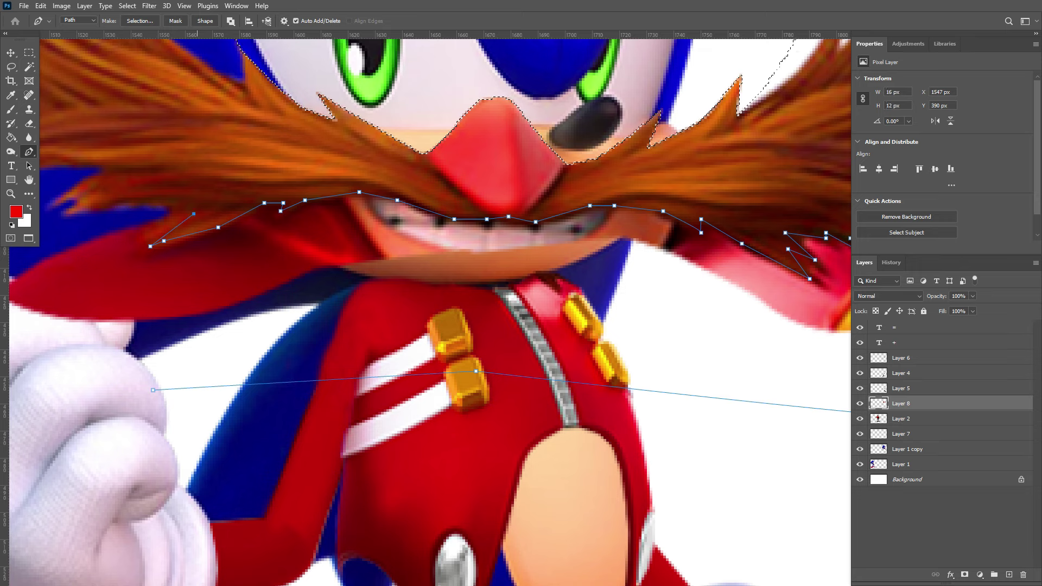
click(167, 203)
click(120, 203)
scroll(428, 304, down, 2)
key(ctrl+Return)
key(Delete)
key(ctrl+d)
Move the moustache about 23 px right and 11 px up so Eggman's nose covers Sonic's nose
key(v)
scroll(428, 304, up, 3)
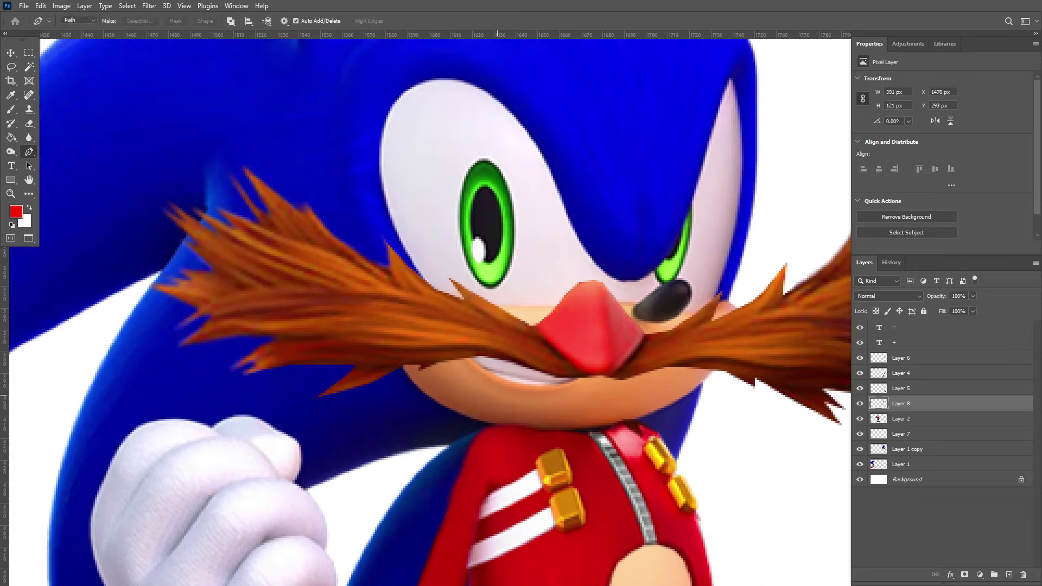
drag(475, 307, 523, 274)
key(z)
scroll(429, 304, down, 3)
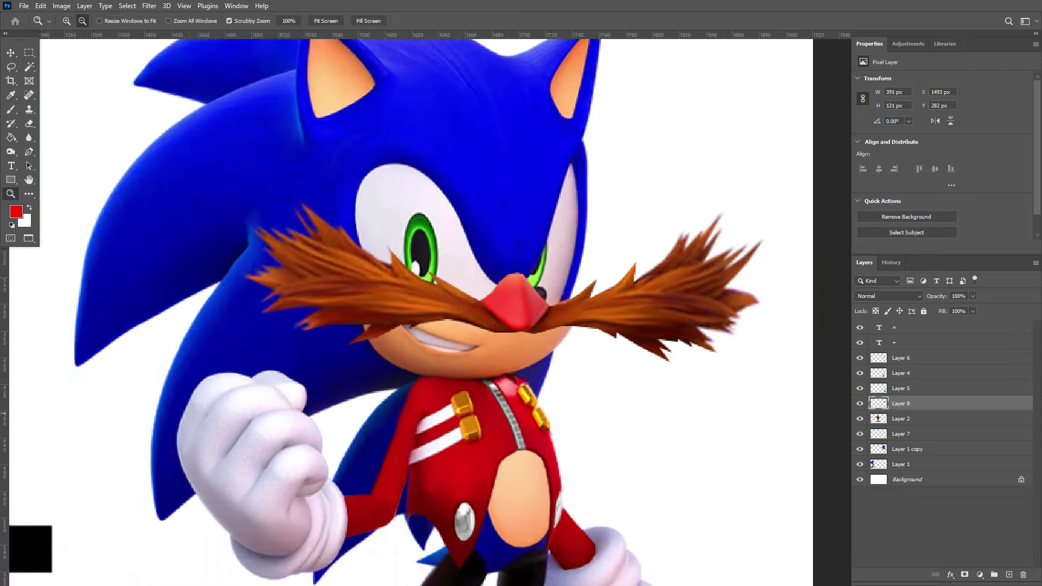
key(ctrl+plus)
key(ctrl+t)
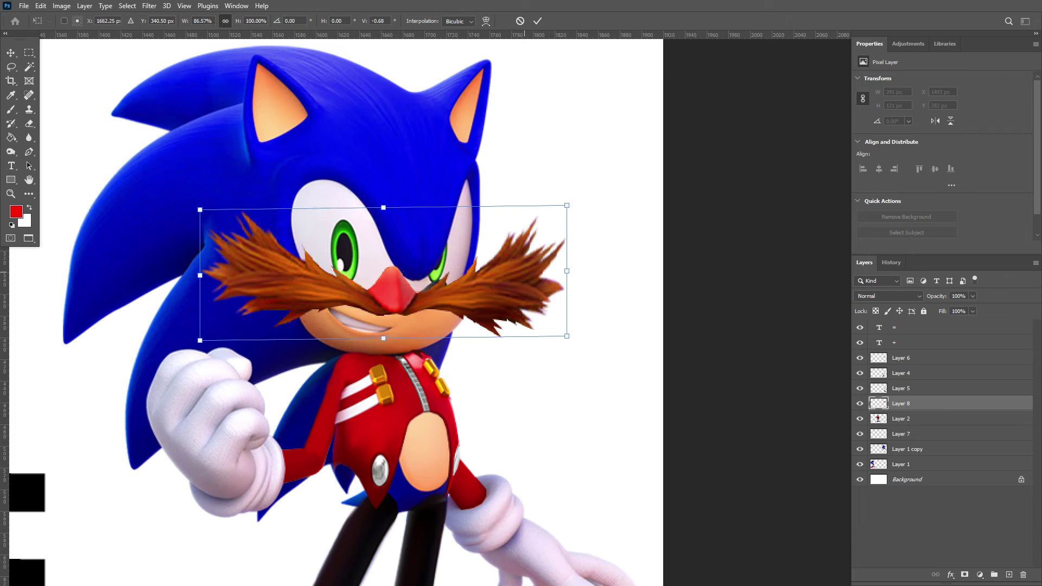
key(Escape)
Enlarge the moustache to about 423 px wide and reposition it over Sonic's nose
key(ctrl+t)
drag(206, 339, 175, 349)
mouse_move(418, 288)
mouse_down()
mouse_move(428, 258)
mouse_move(429, 305)
mouse_move(428, 284)
mouse_up()
key(Return)
Copy the moustache's right half to a new layer and narrow the copy to about 118 px wide
key(m)
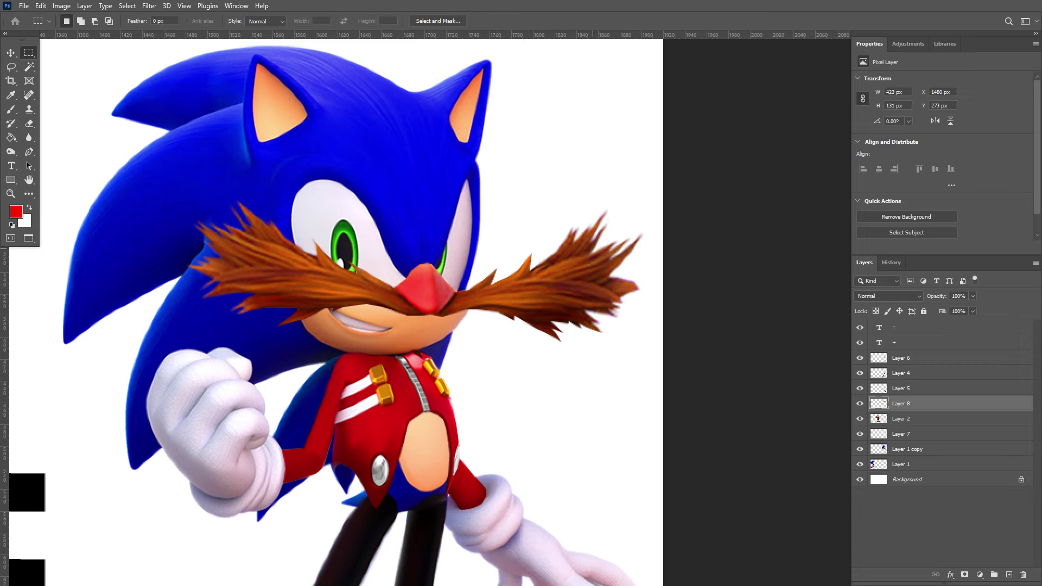
drag(663, 178, 430, 400)
key(ctrl+j)
key(ctrl+t)
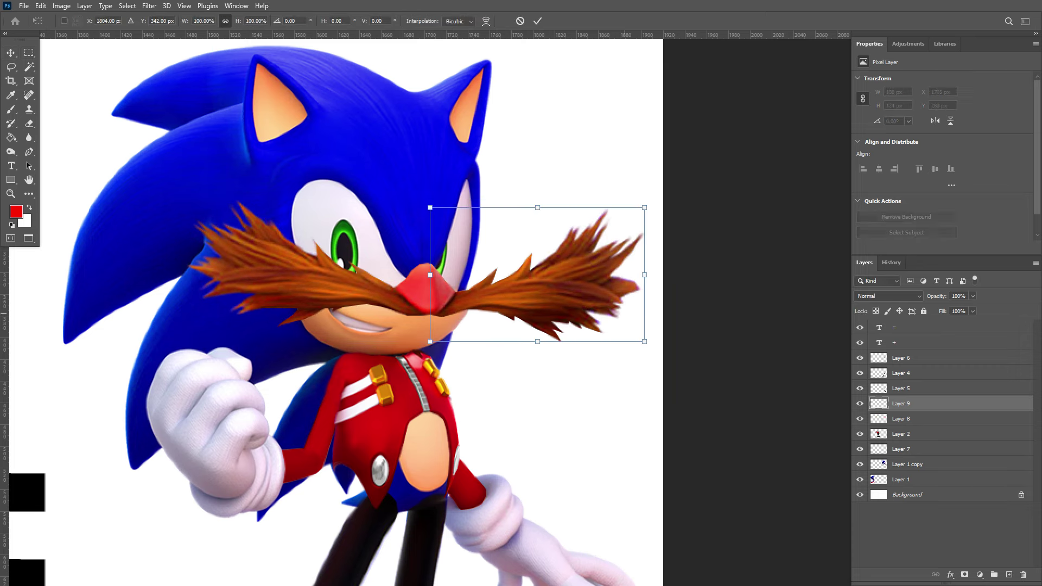
drag(647, 274, 601, 263)
key(Return)
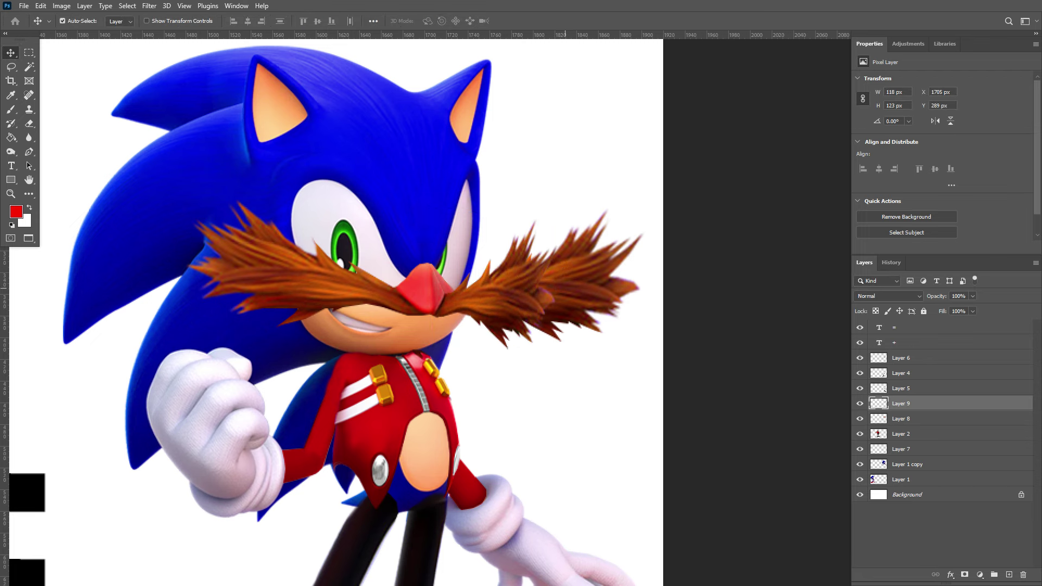
Erase the original, wider right half of the moustache on Layer 8, using a smaller brush beside the nose
key(alt+bracketleft)
key(e)
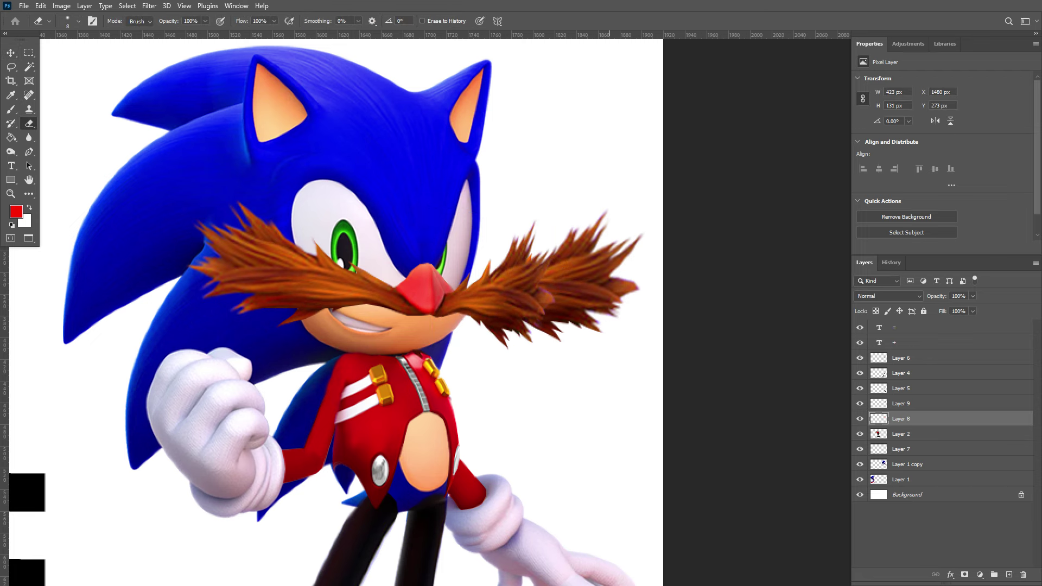
mouse_move(618, 244)
mouse_down()
mouse_move(616, 312)
mouse_move(564, 255)
mouse_move(548, 339)
mouse_up()
key(bracketleft)
key(bracketleft)
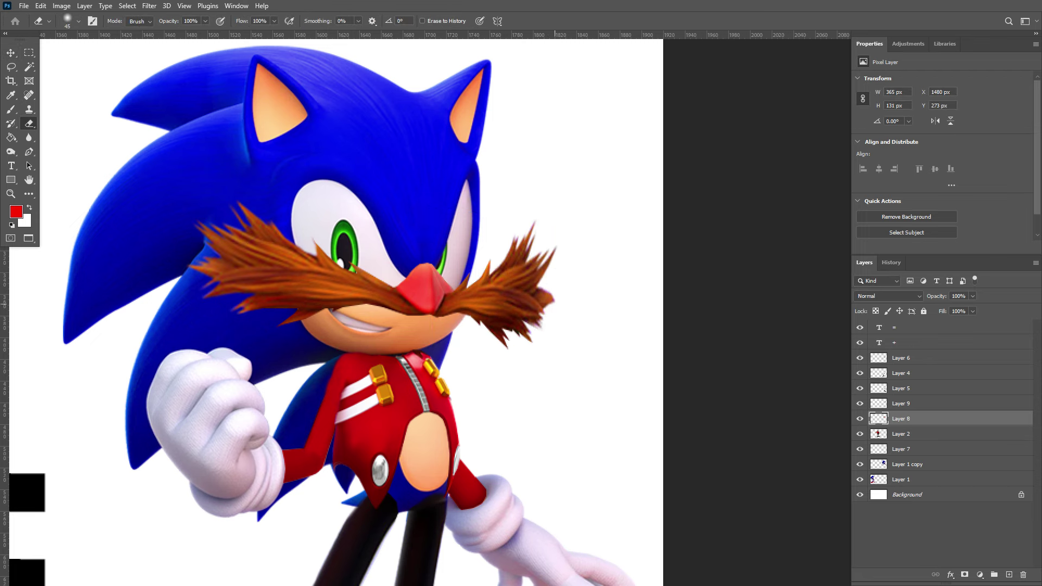
scroll(402, 272, up, 3)
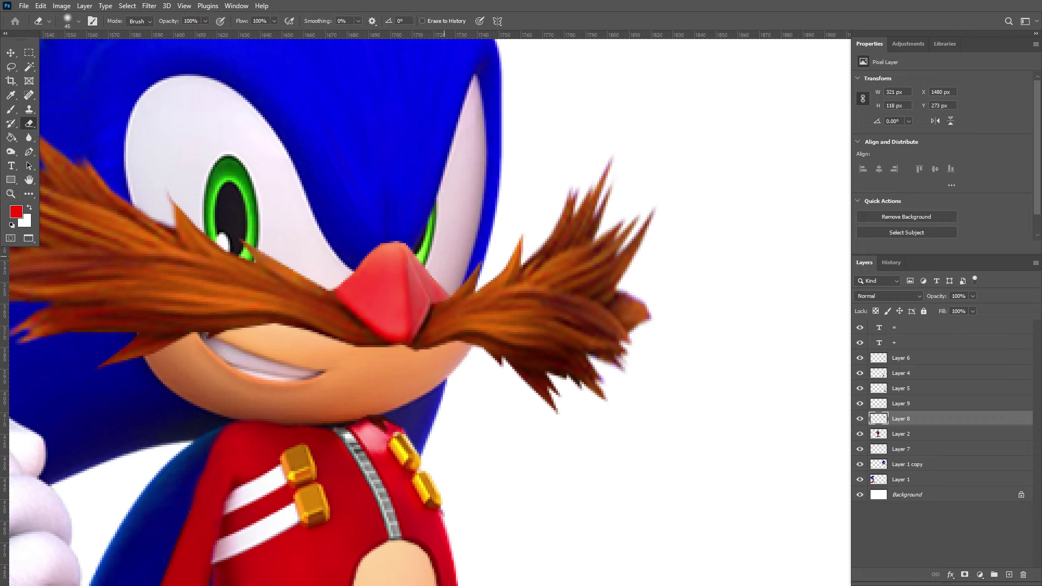
key(bracketleft)
key(bracketleft)
key(bracketleft)
key(bracketleft)
key(bracketleft)
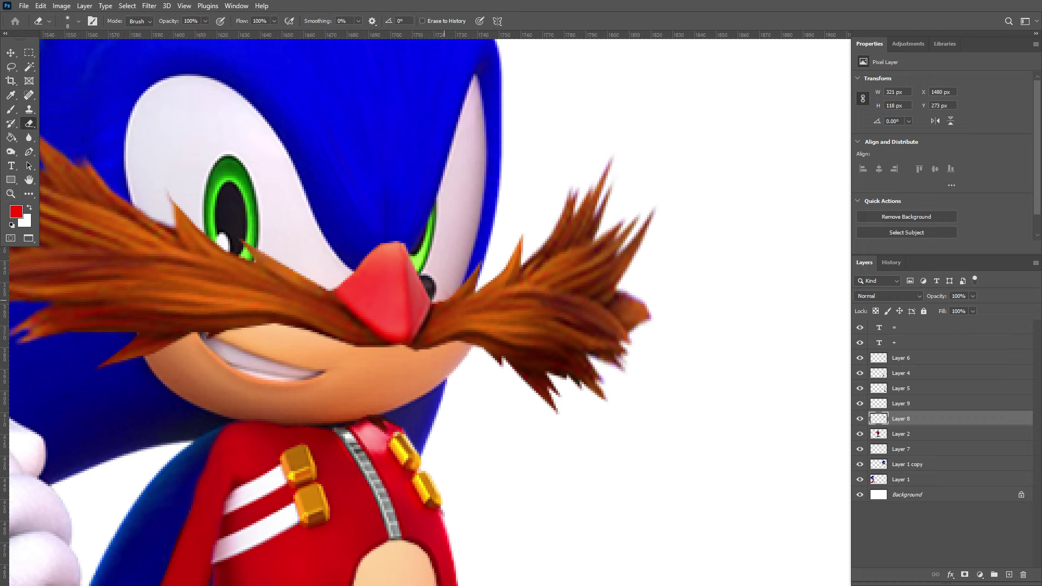
Select Layers 8 and 9 together and rotate the whole moustache slightly counter-clockwise
scroll(503, 271, down, 3)
ctrl+click(901, 403)
key(ctrl+t)
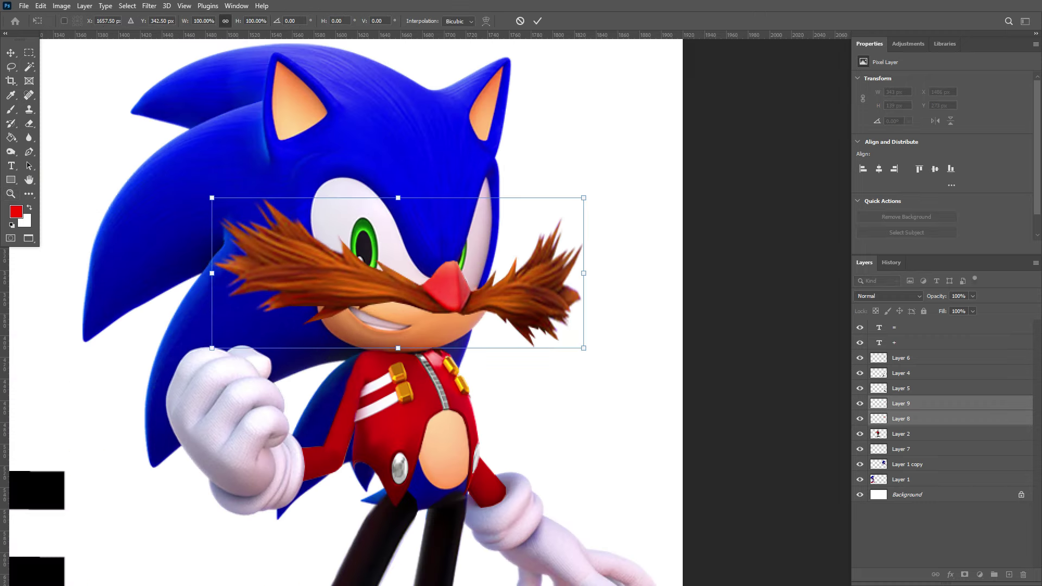
drag(594, 239, 613, 208)
key(Return)
scroll(456, 261, down, 3)
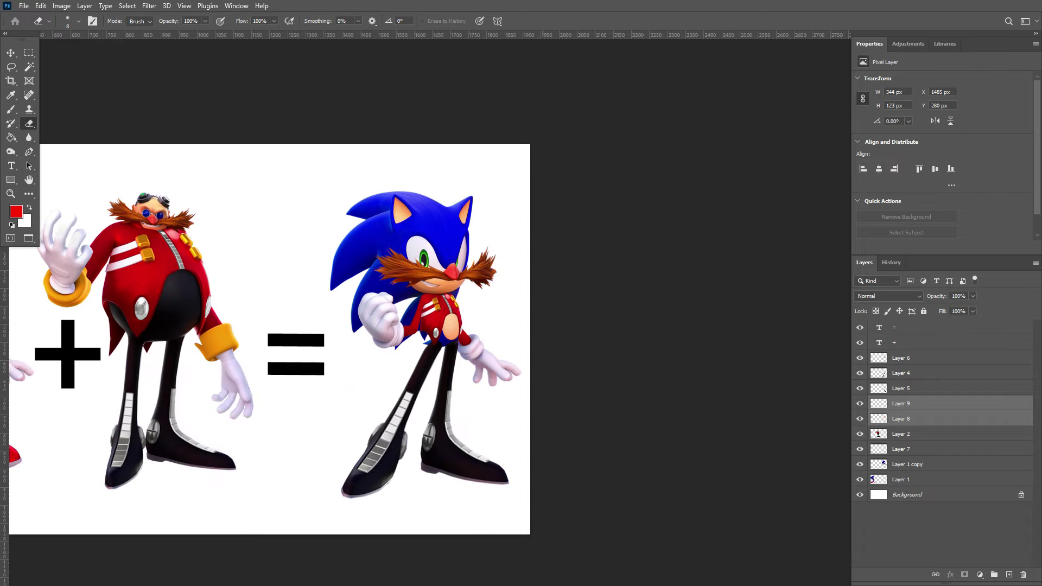
Outline the lowered hand's glove cuff on Layer 1 copy with the Pen tool and convert the path to a selection
key(z)
click(150, 334)
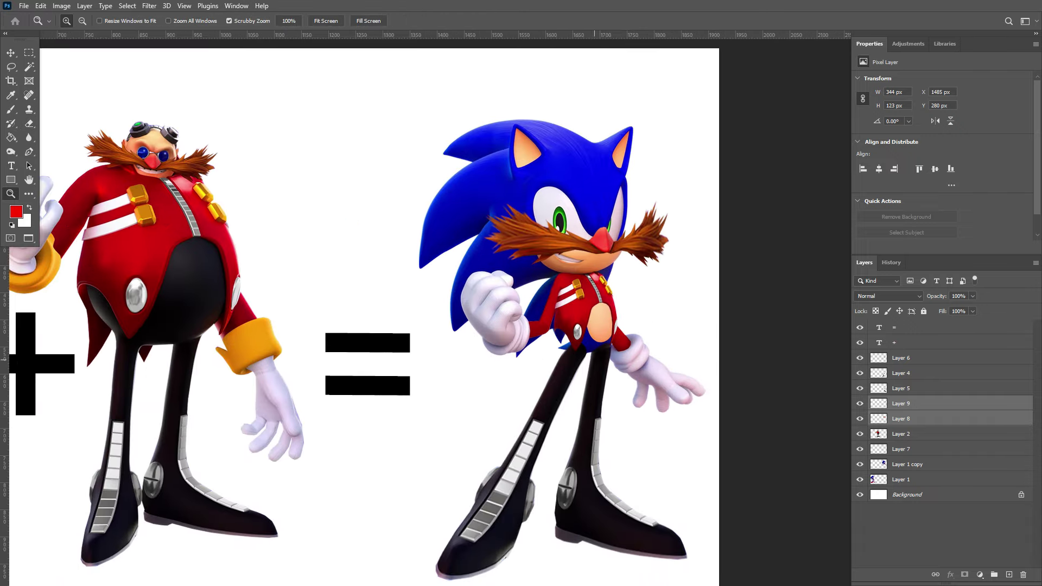
drag(638, 363, 684, 364)
click(901, 464)
key(p)
click(698, 210)
click(605, 180)
click(578, 213)
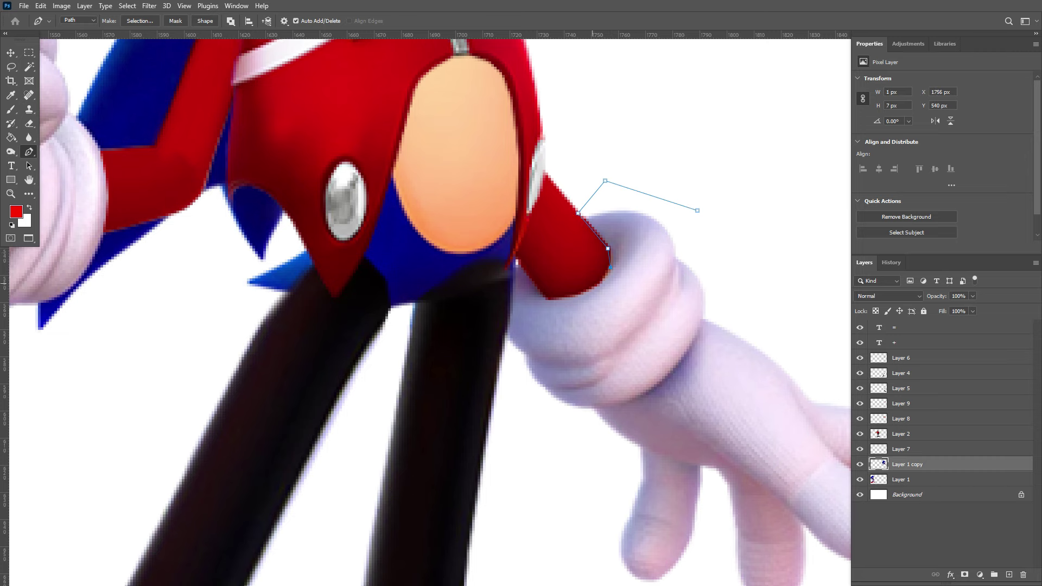
click(611, 267)
click(592, 286)
click(545, 298)
click(517, 263)
click(505, 316)
click(510, 403)
click(608, 406)
click(670, 370)
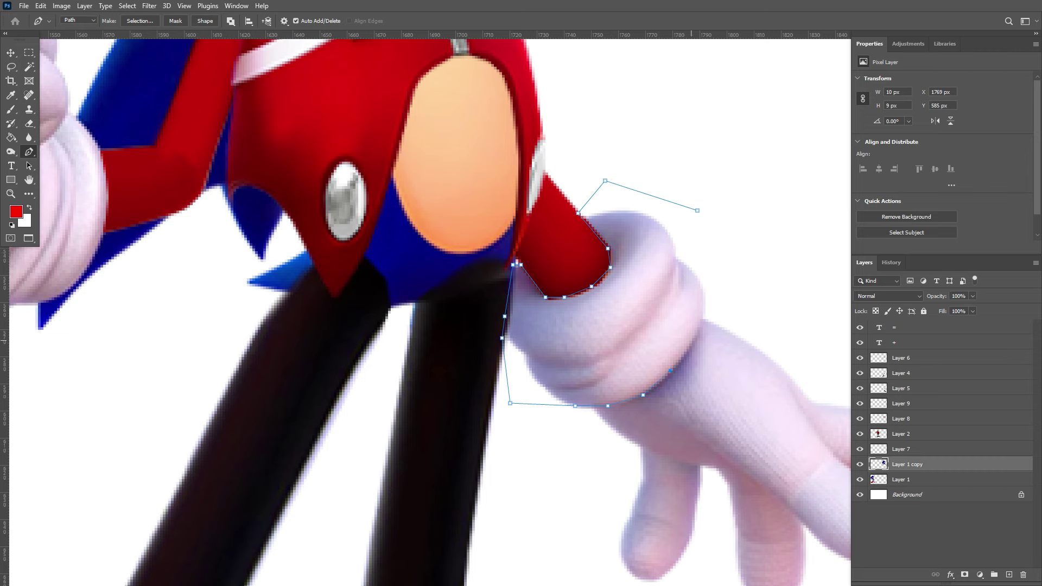
scroll(543, 325, down, 3)
scroll(407, 325, up, 3)
key(ctrl+Return)
Outline the raised fist's cuff with the Pen tool, add it to the selection, and copy both cuffs to a new layer
click(306, 378)
click(406, 377)
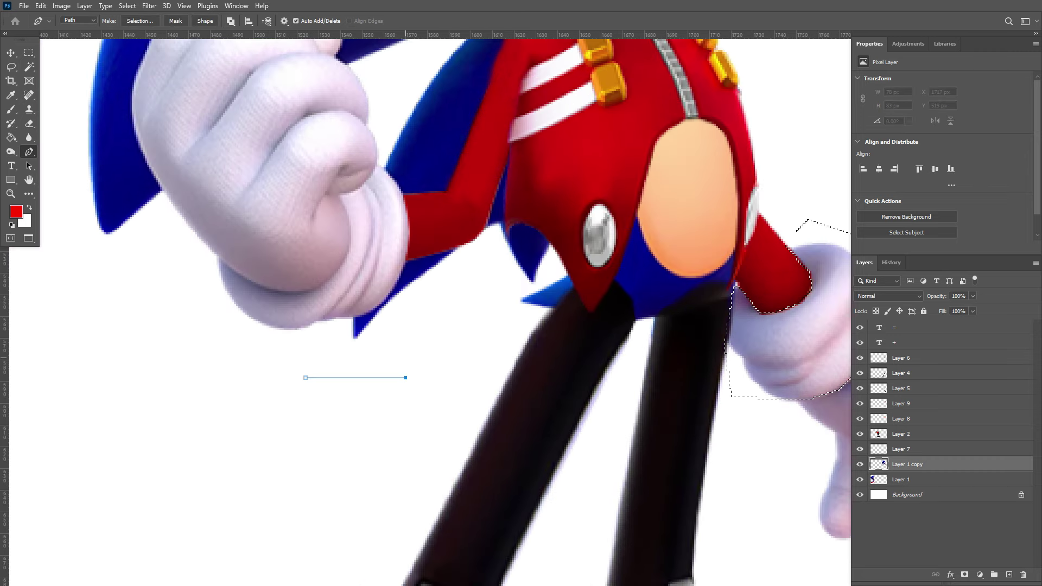
click(409, 313)
click(406, 263)
click(410, 230)
click(368, 178)
click(354, 188)
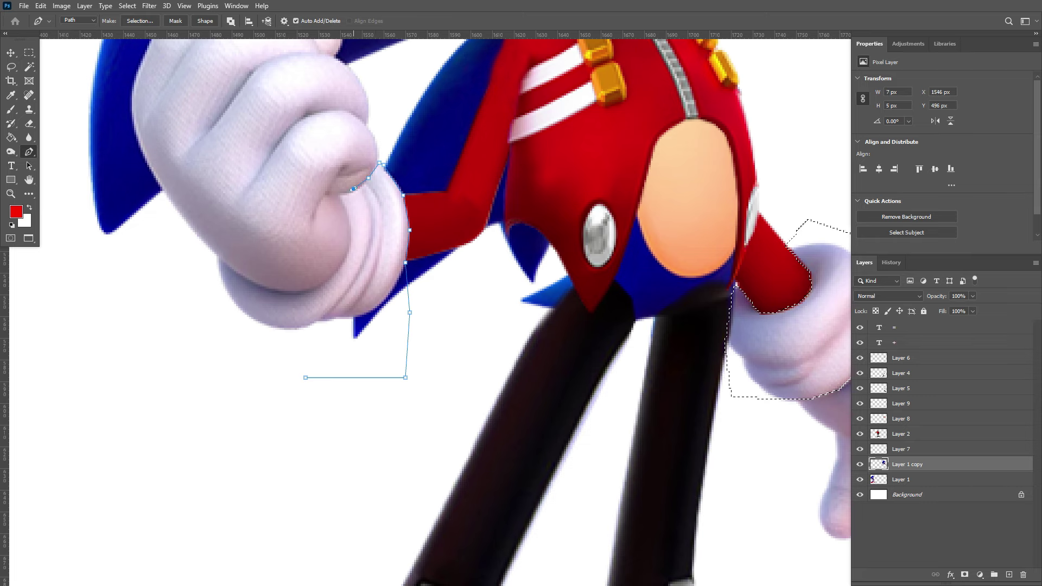
click(333, 193)
click(343, 206)
click(348, 233)
click(347, 256)
click(318, 286)
click(266, 291)
key(ctrl+Return)
scroll(429, 303, down, 3)
scroll(429, 304, down, 3)
key(ctrl+j)
key(v)
Colorize the copied cuffs golden yellow using Hue/Saturation with hue 42, saturation 100 and lightness -51
key(ctrl+u)
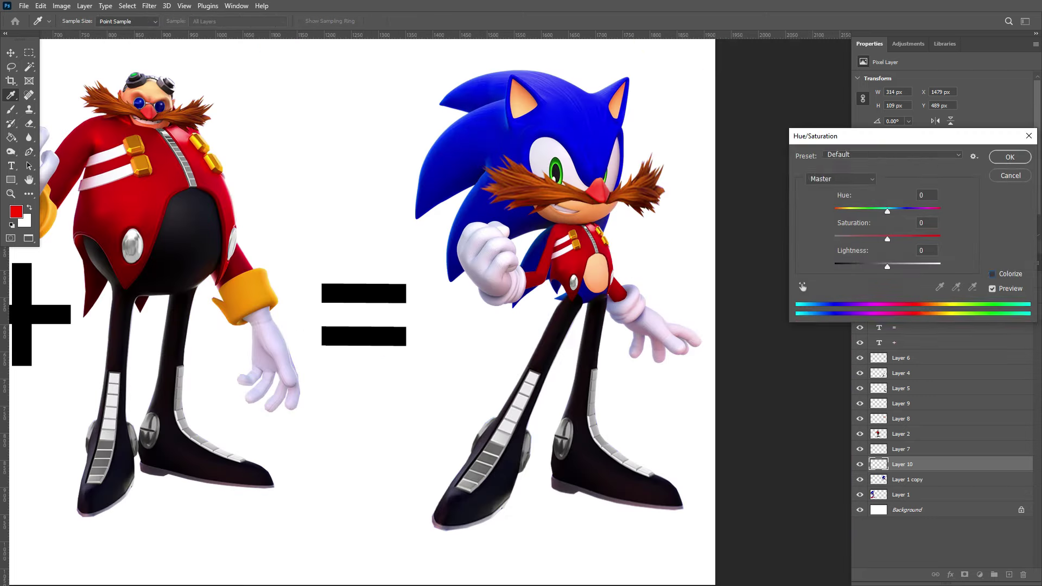
key(Tab)
key(Tab)
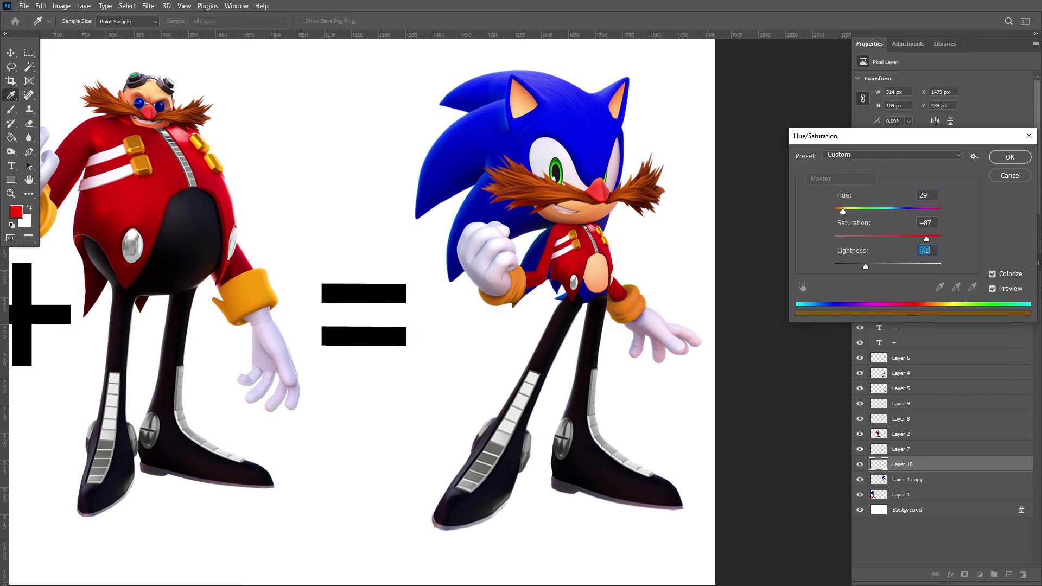
text(-60)
key(Tab)
text(42)
key(Tab)
text(100)
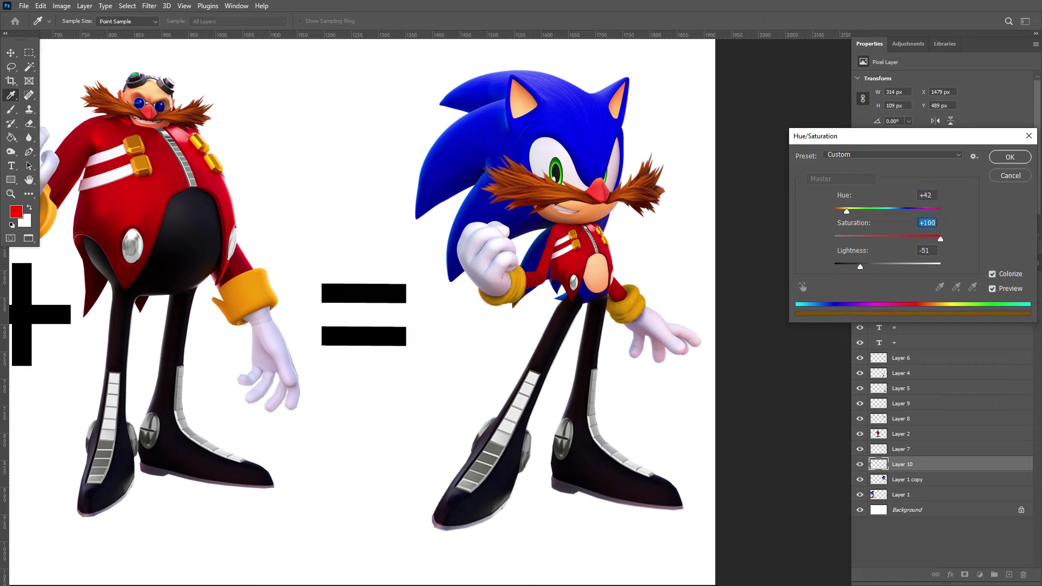
key(Return)
Warm the cuffs with Color Balance midtones set to +43 cyan-red and -39 yellow-blue
key(ctrl+b)
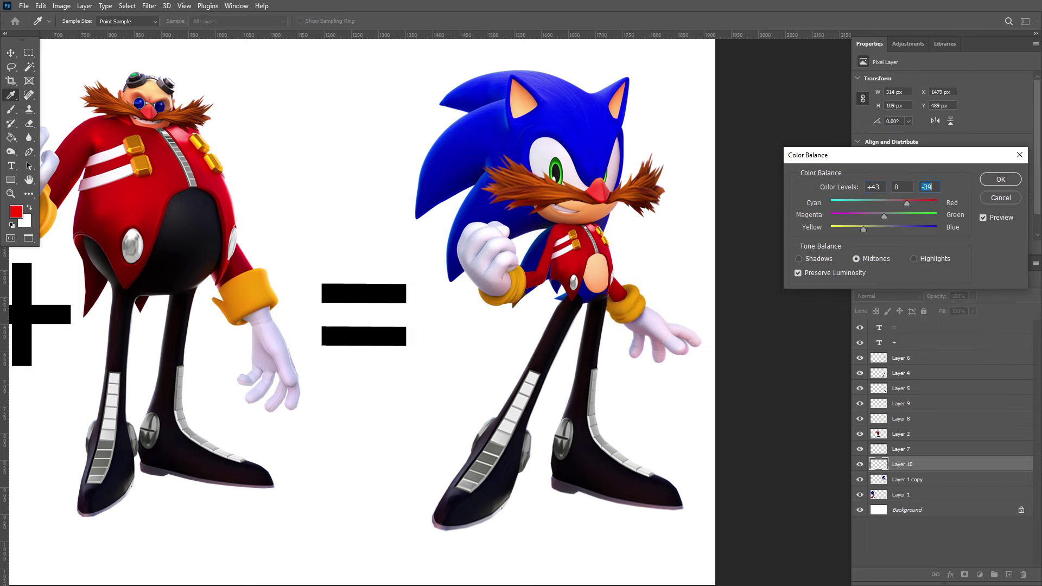
key(Return)
key(v)
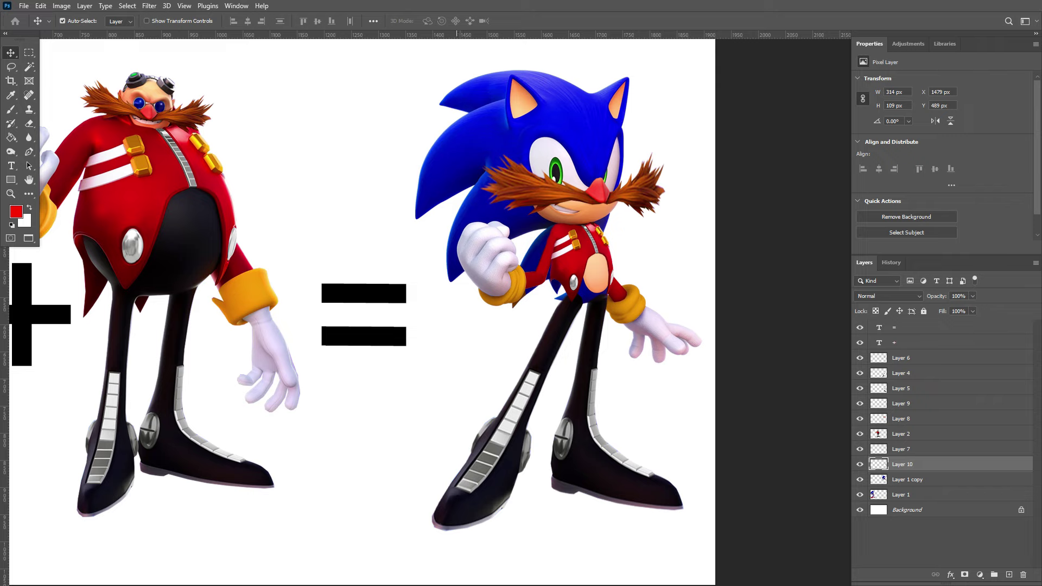
Outline the goggles on Eggman's head on Layer 2 with the Pen tool and copy them to a new layer
scroll(118, 52, up, 5)
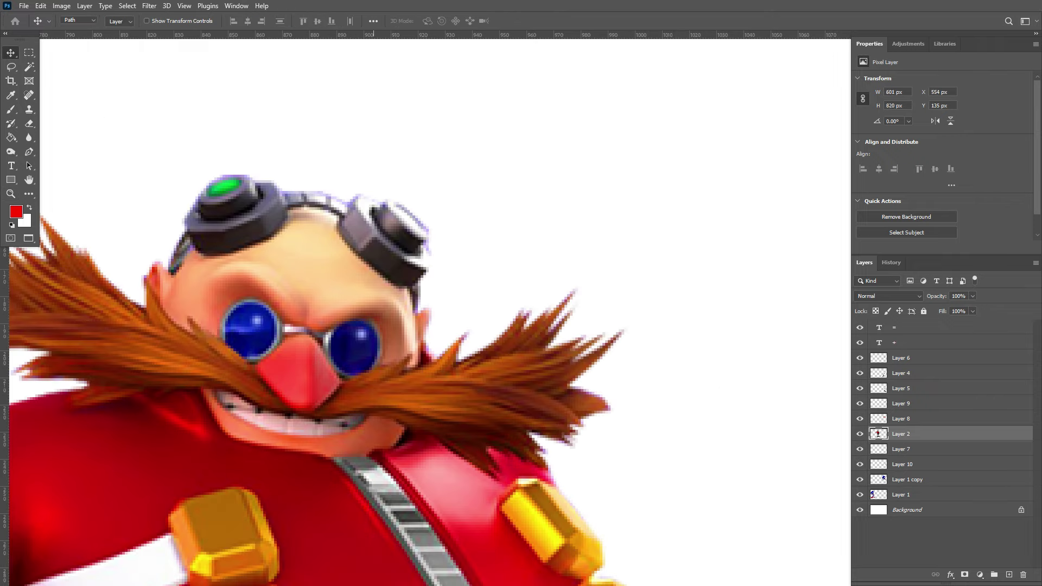
key(p)
click(348, 115)
click(234, 130)
click(187, 163)
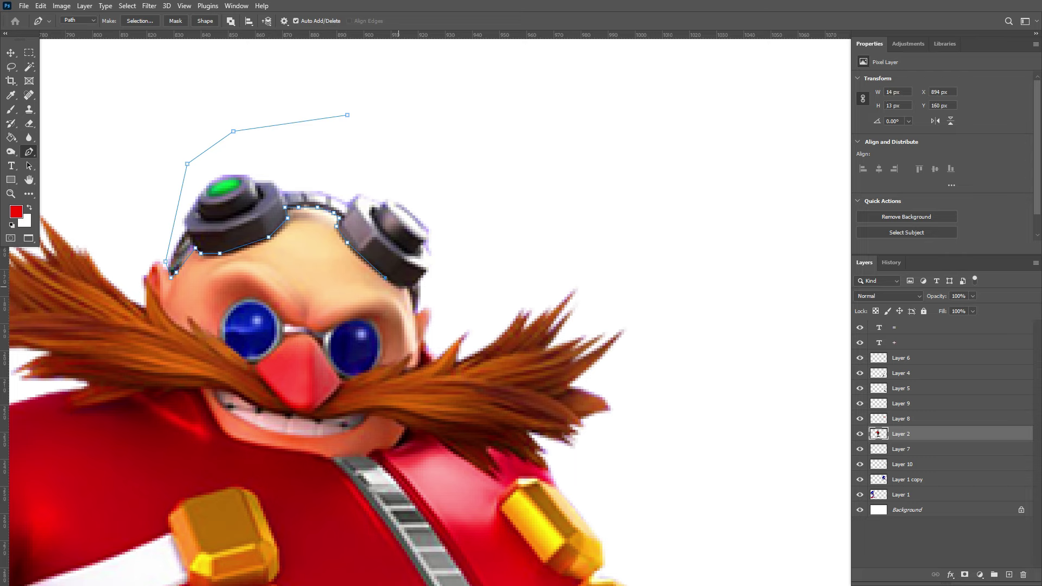
key(ctrl+Return)
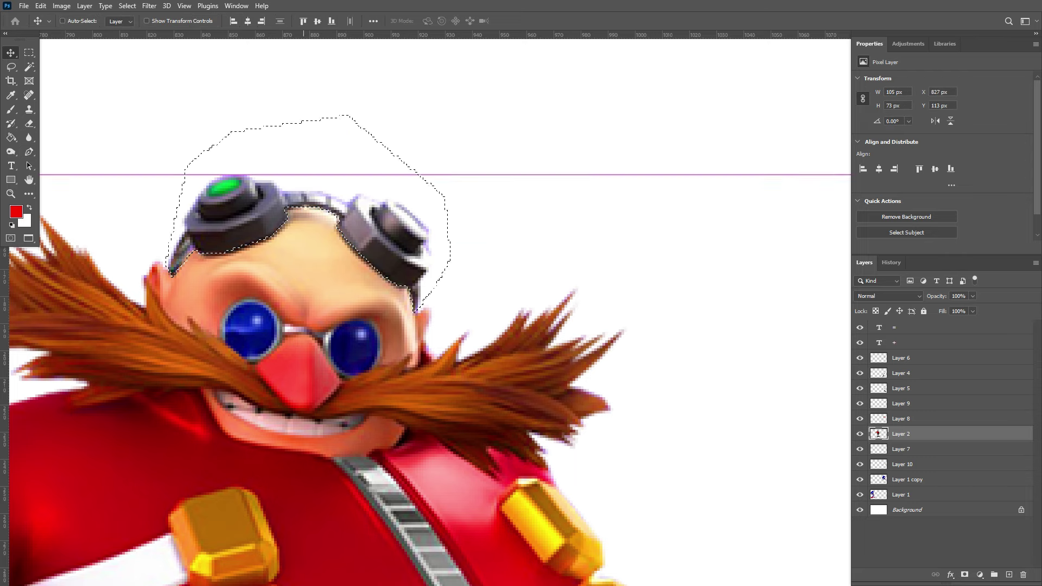
key(ctrl+j)
Move the goggles copy onto the second Sonic's forehead and enlarge it across the width of his head
drag(380, 228, 255, 175)
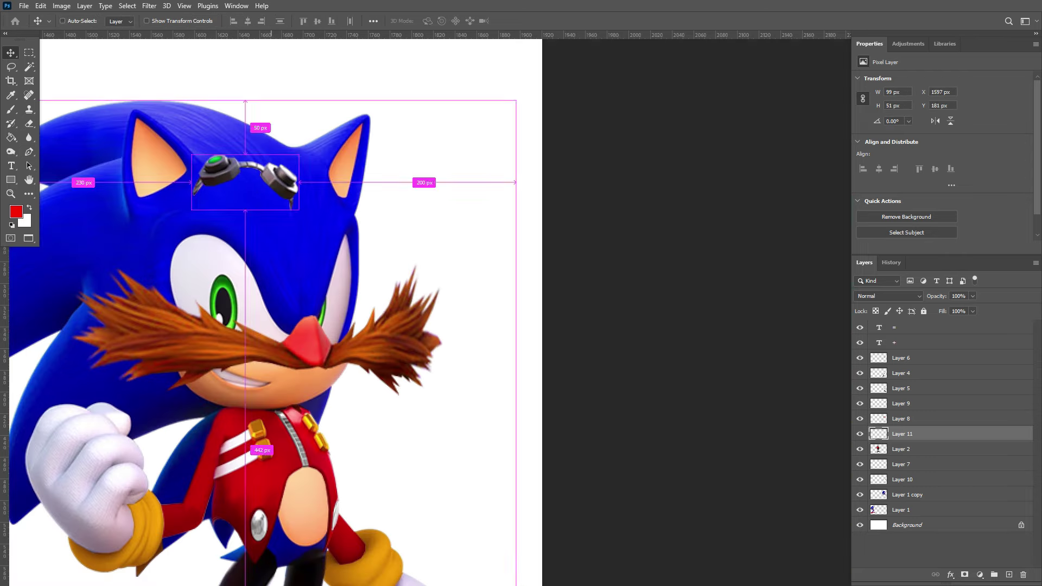
key(ctrl+t)
drag(314, 156, 377, 133)
key(Return)
Reduce the goggles to about 192 px wide and nudge them down to sit on Sonic's forehead
key(ctrl+minus)
key(ctrl+t)
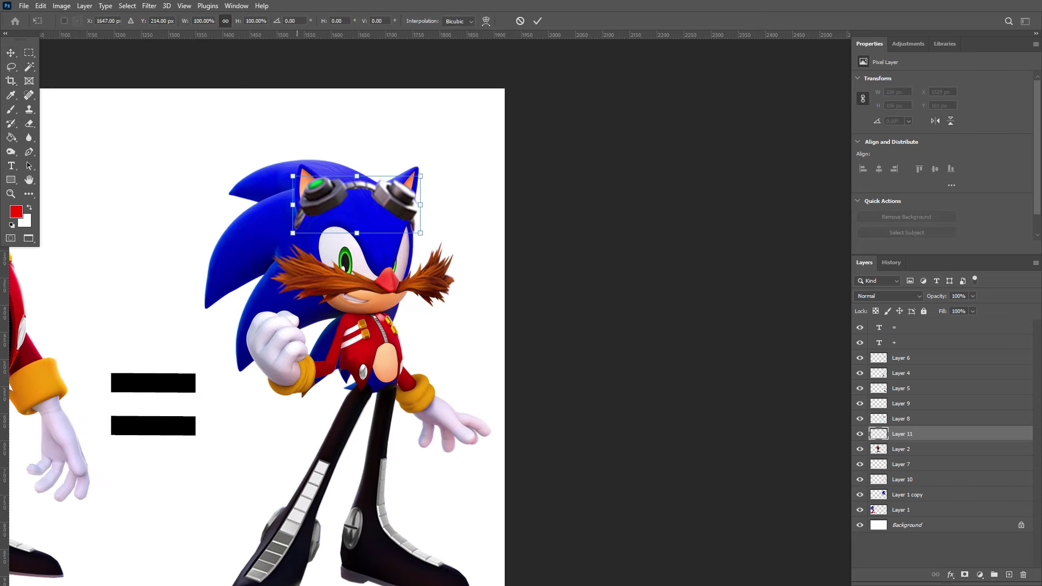
drag(289, 233, 313, 222)
drag(365, 199, 365, 204)
key(Return)
key(ctrl+minus)
key(ctrl+minus)
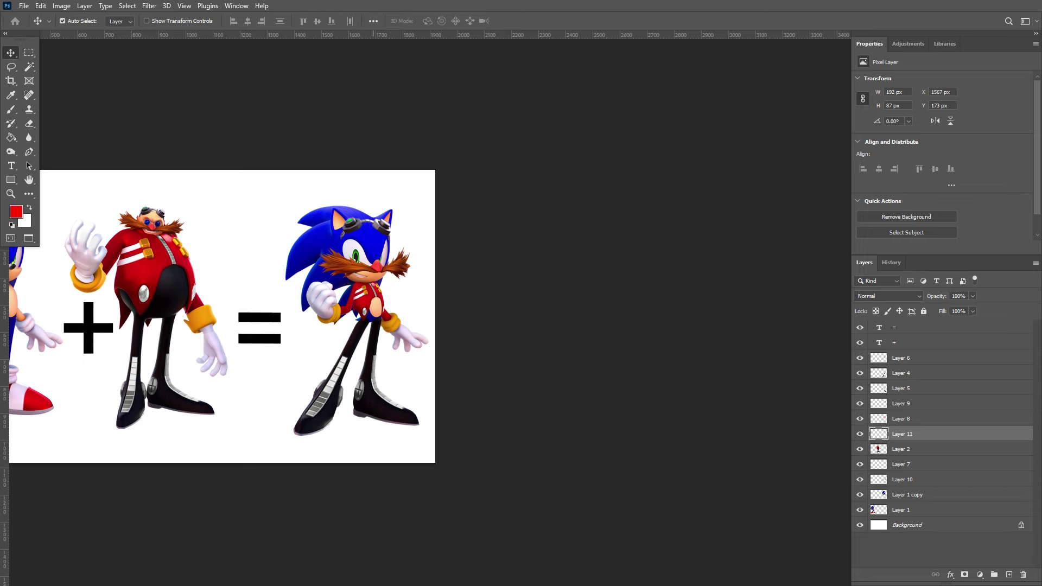
key(z)
drag(131, 242, 179, 242)
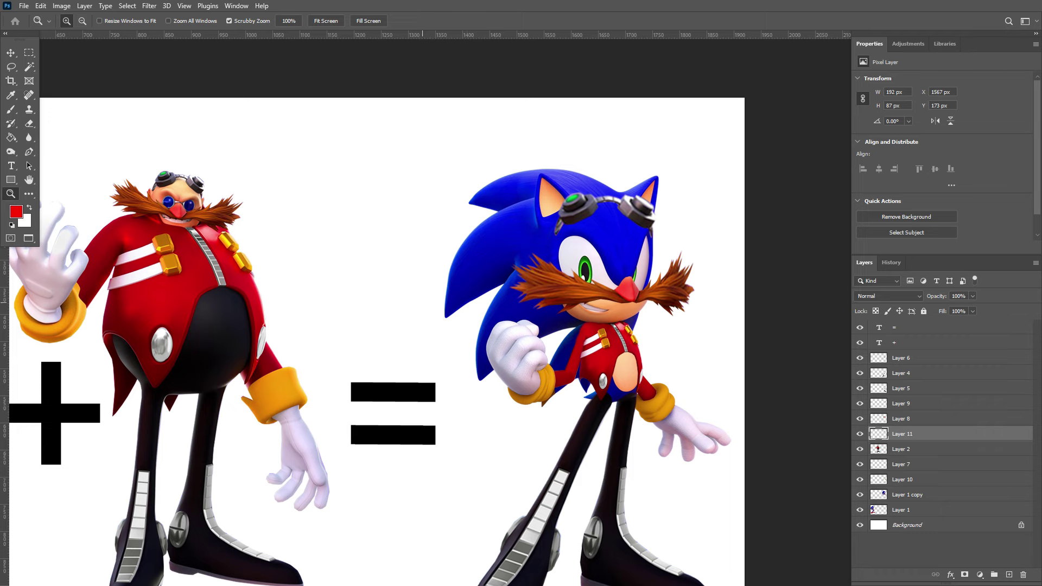
key(ctrl+minus)
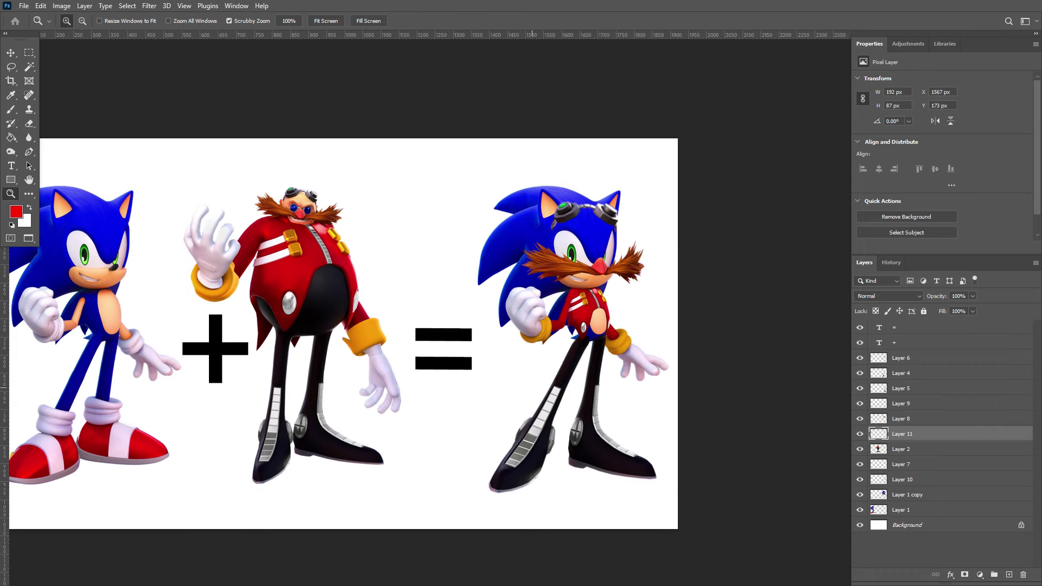
key(ctrl+plus)
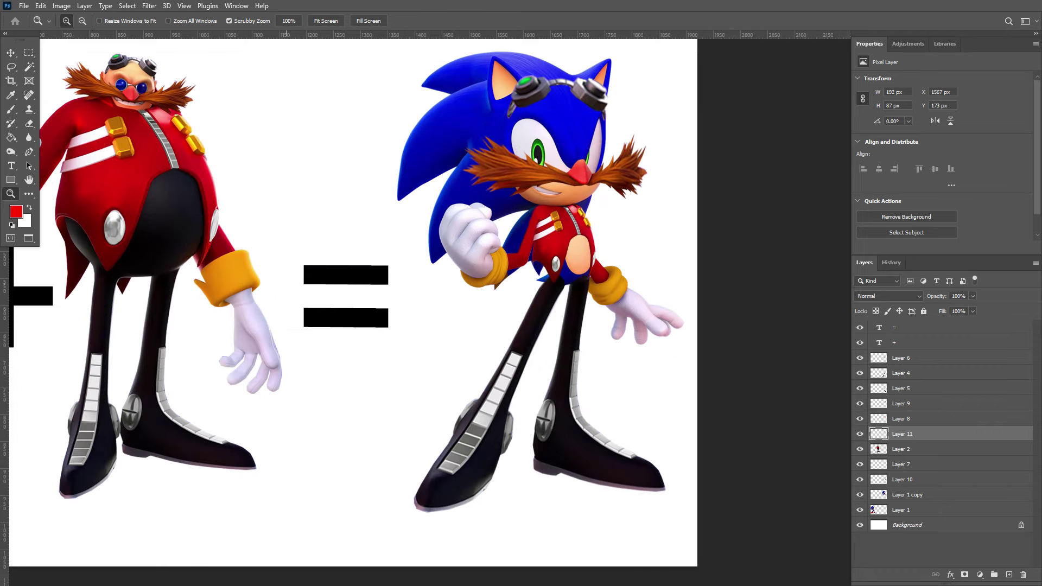
scroll(353, 304, up, 2)
scroll(353, 304, left, 2)
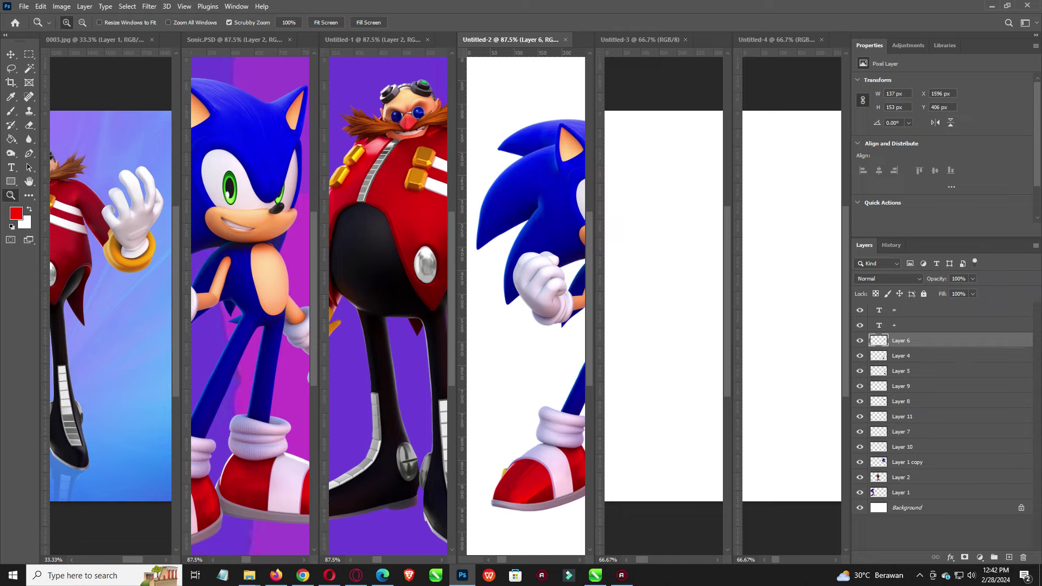
Stretch the purple background on Layer 9 horizontally until its logo lies beyond the canvas edge behind the mash-up Sonic
drag(665, 320, 665, 299)
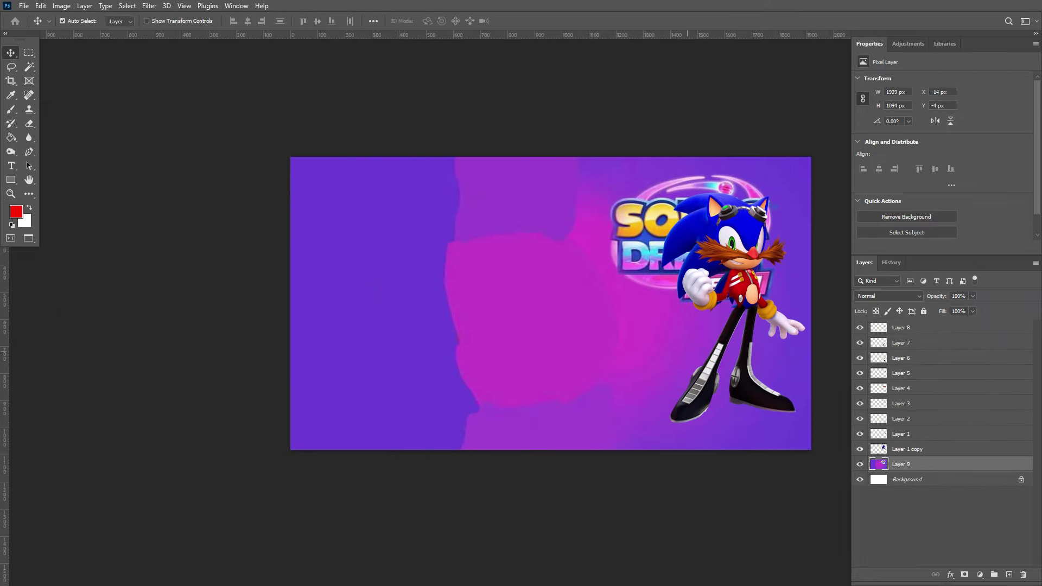
key(ctrl+t)
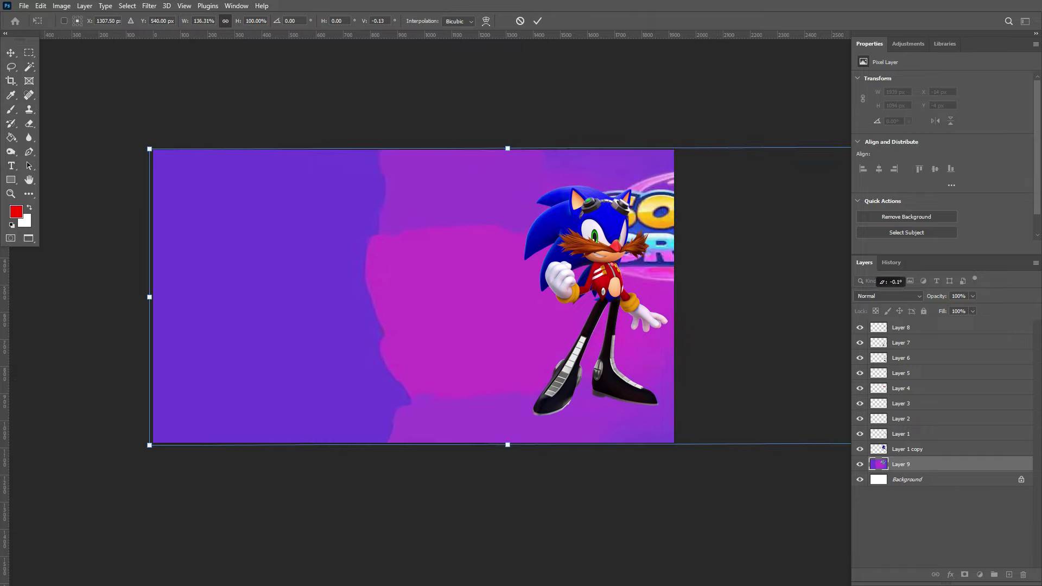
drag(875, 276, 969, 275)
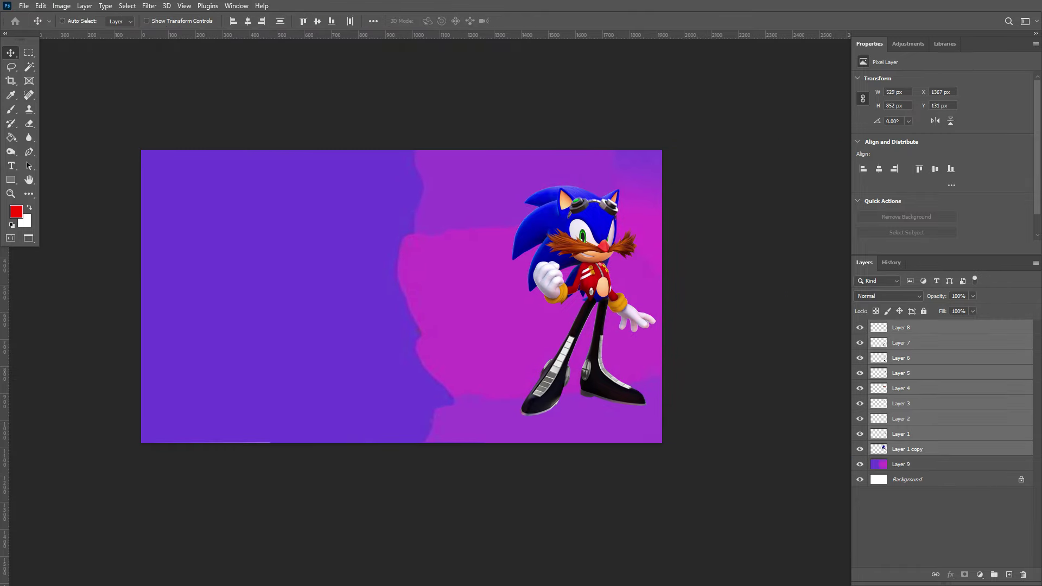
Enlarge all the mash-up character's layers together to 624 × 1004 px and place them mid-canvas at X 646, Y 39 px
key(Return)
scroll(380, 223, up, 5)
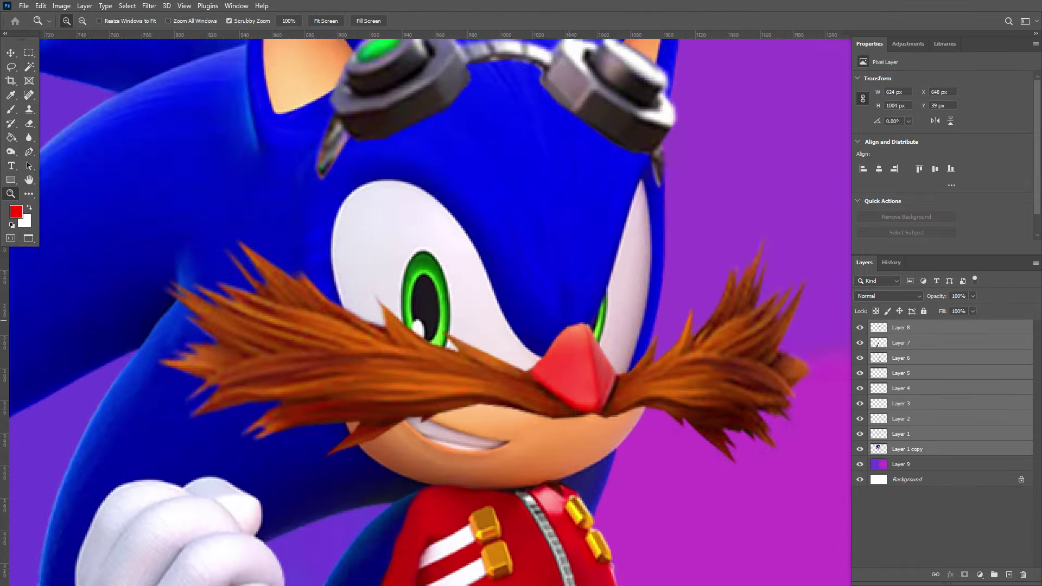
scroll(380, 326, down, 3)
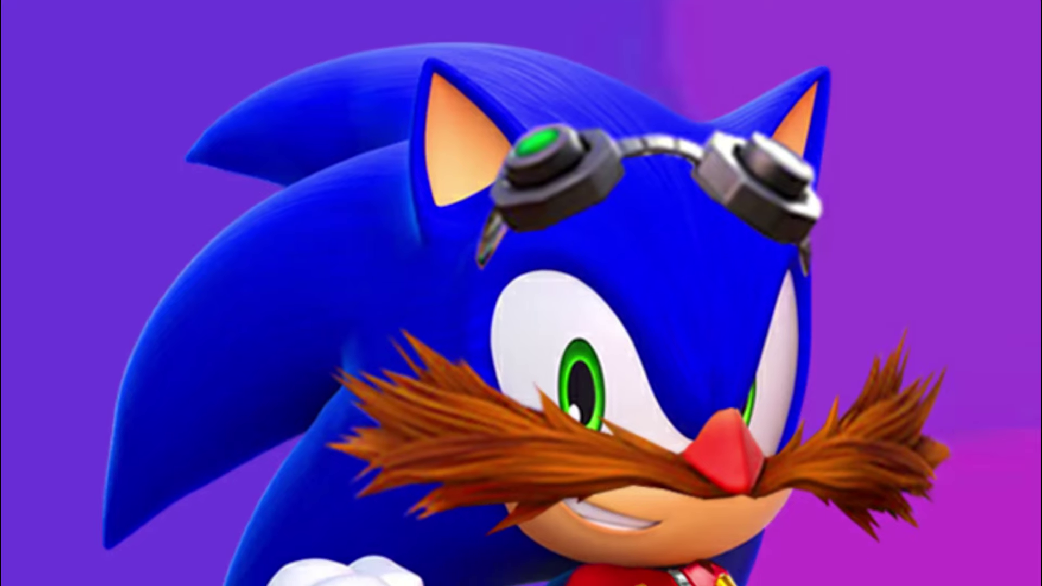